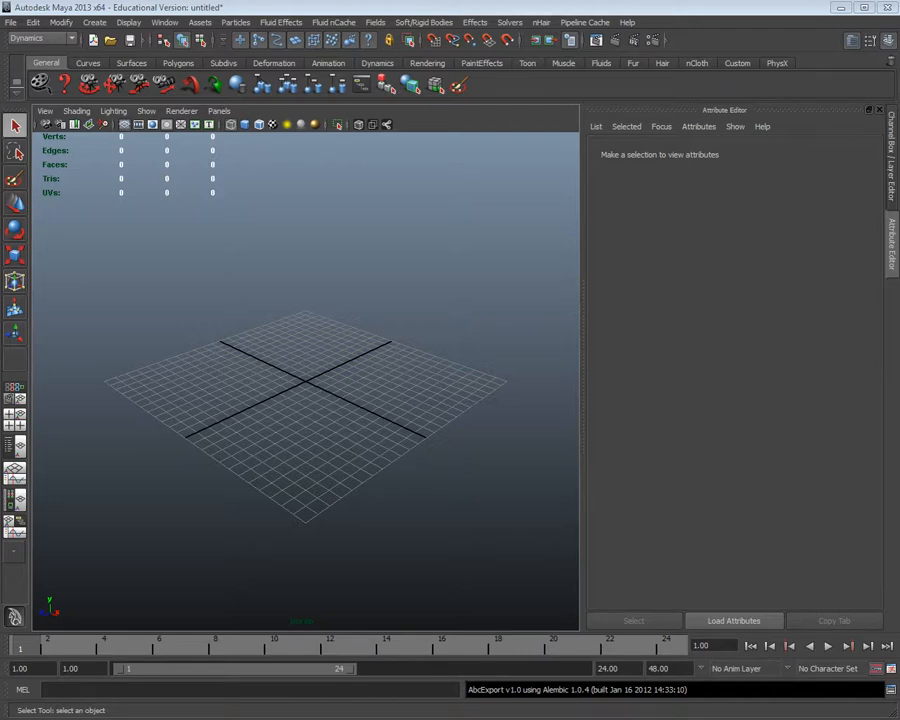
- Open the Project Window for setting up a Maya project
left_click(12, 23)
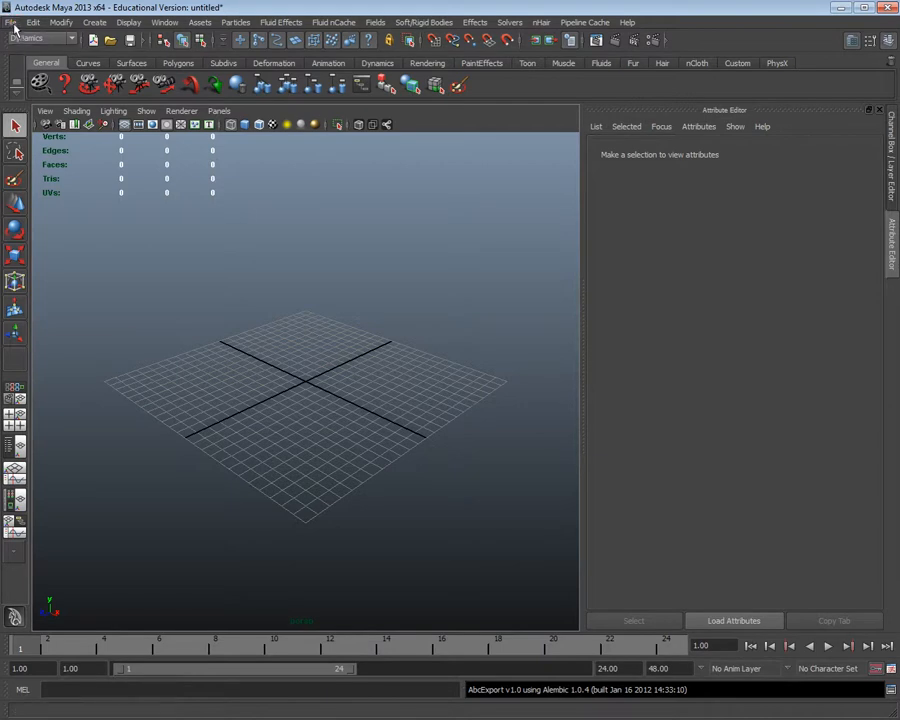
left_click(12, 23)
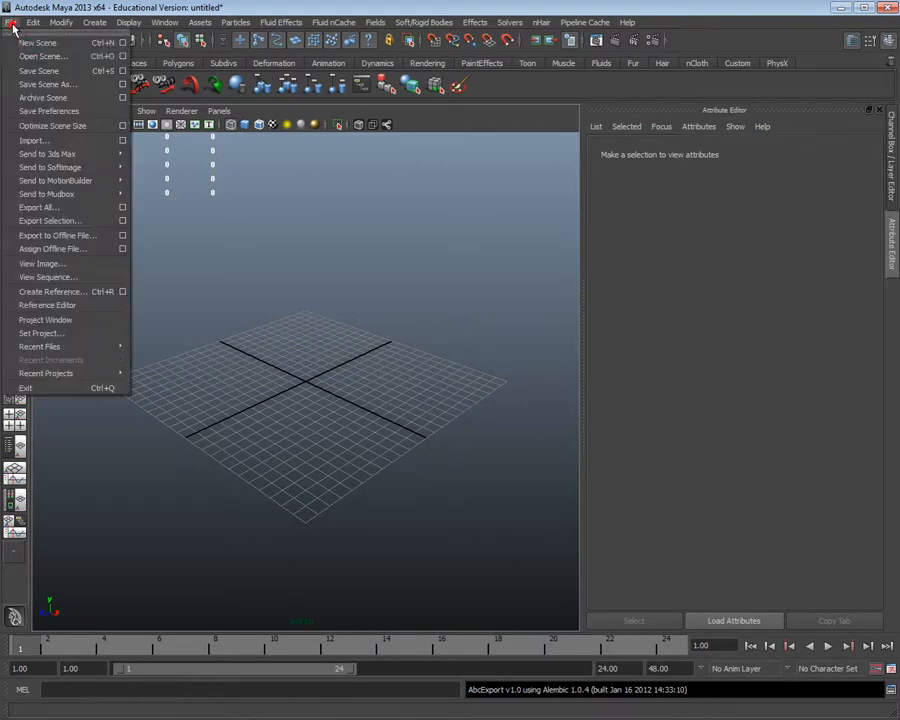
left_click(74, 323)
left_click_drag(287, 150, 326, 176)
double_click(303, 213)
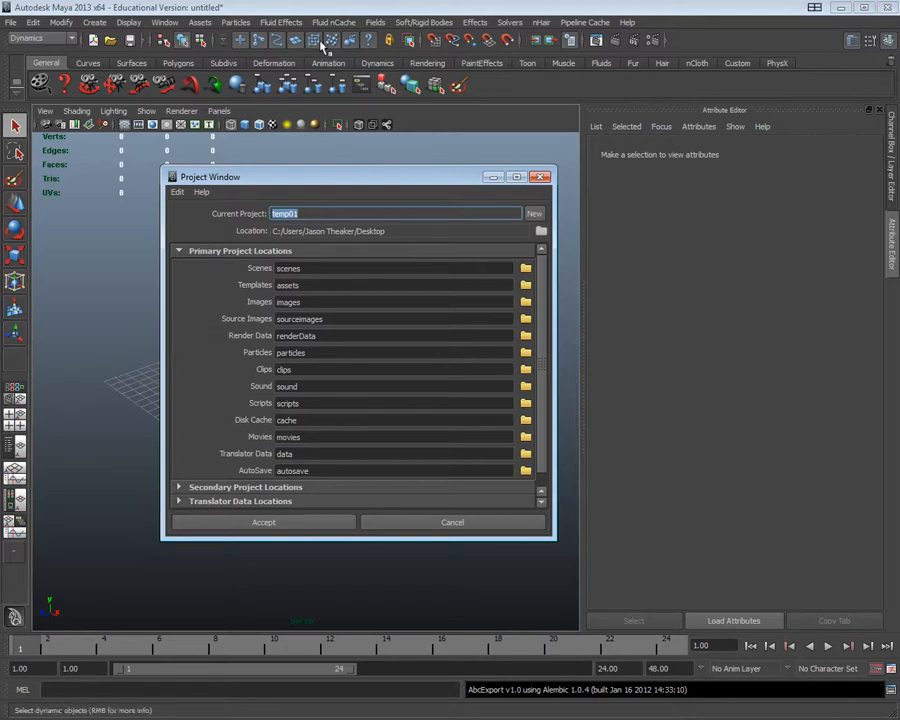
left_click_drag(314, 178, 325, 174)
double_click(305, 210)
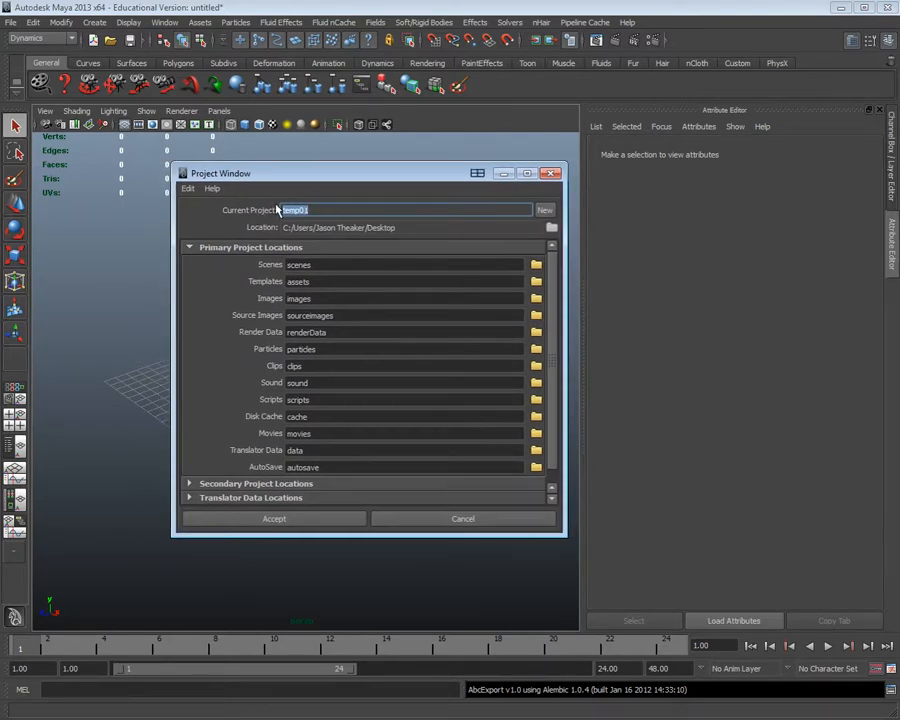
left_click_drag(315, 210, 261, 211)
left_click(313, 281)
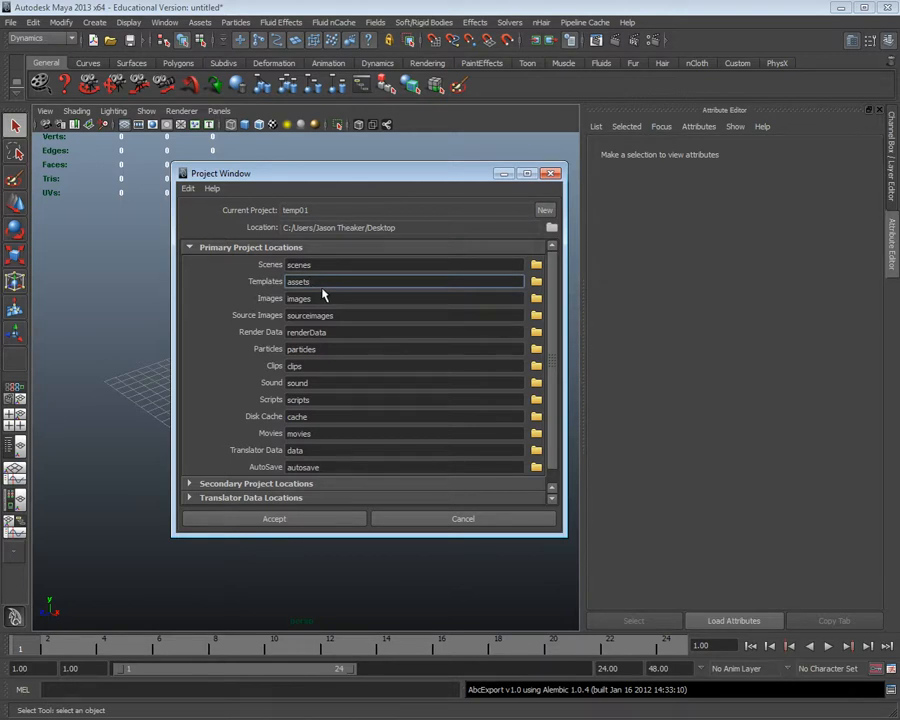
key("ctrl+a")
key("BackSpace")
left_click(306, 209)
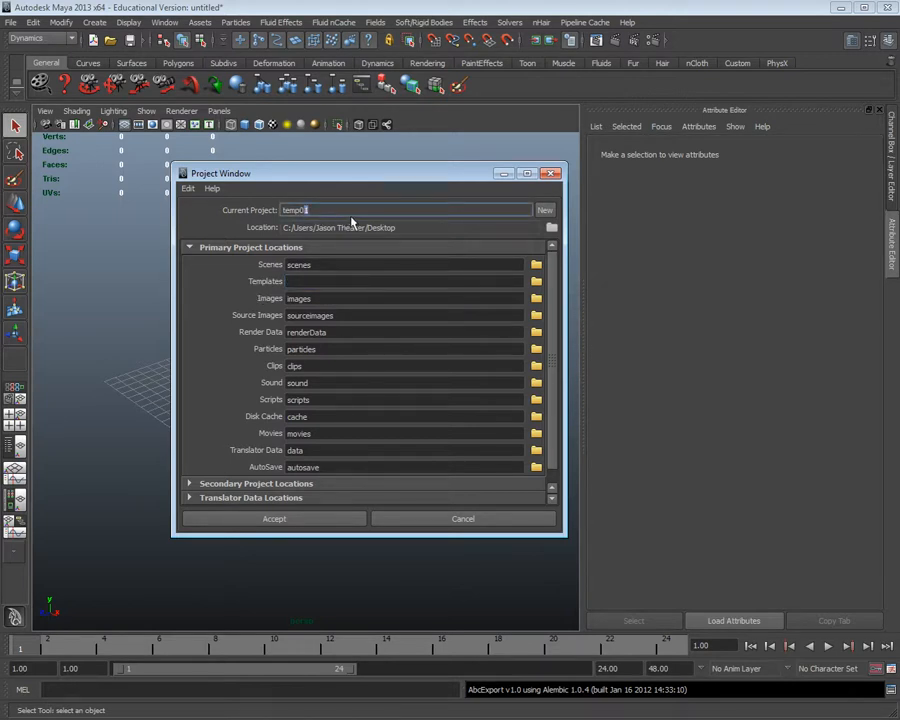
- Start a new project and name it 3DCharacter
left_click(545, 211)
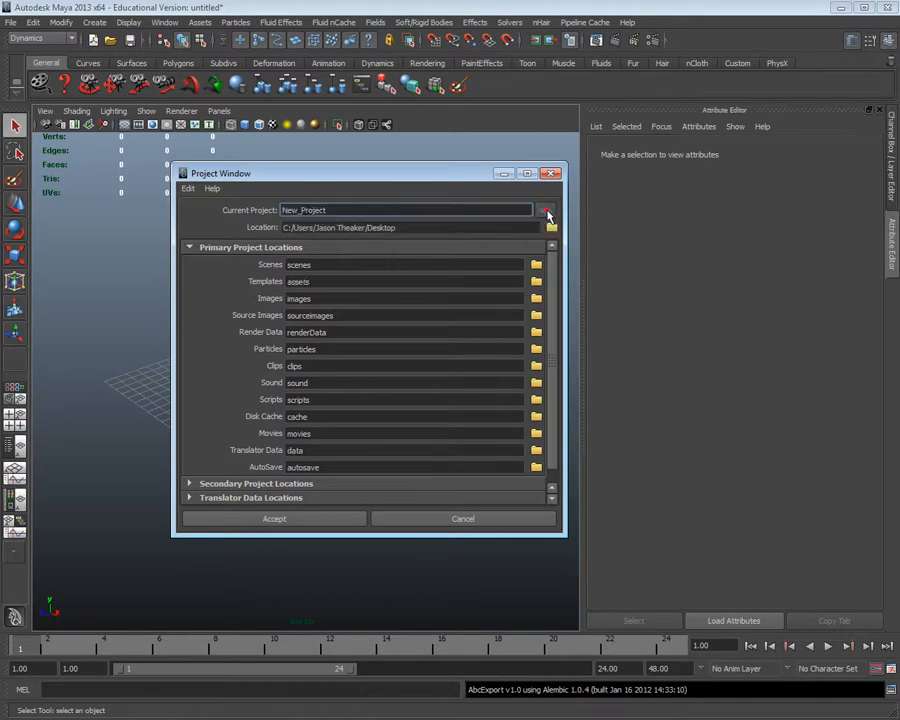
double_click(330, 209)
type("3DCharacter")
- Clear the Templates, Render Data, Particles and Clips folder locations of the new project
double_click(331, 283)
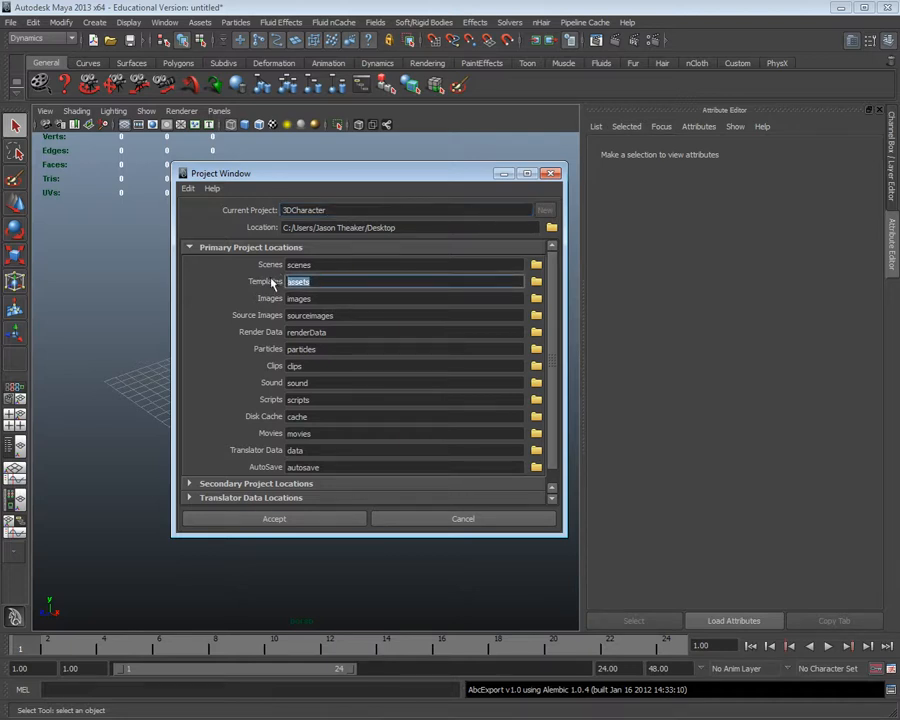
key("BackSpace")
double_click(338, 332)
key("BackSpace")
double_click(334, 348)
key("BackSpace")
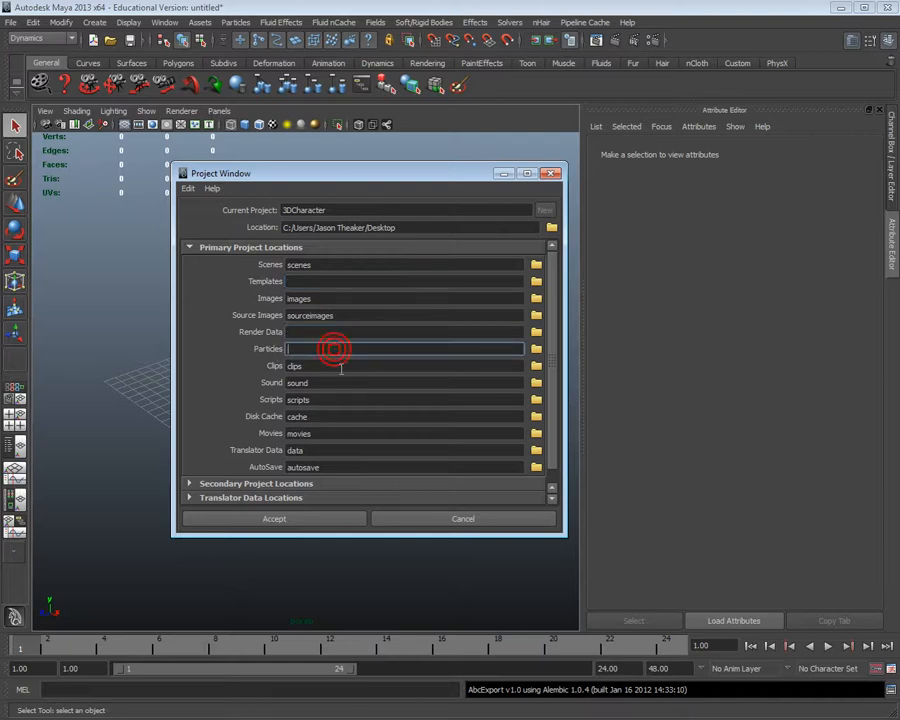
double_click(312, 366)
key("BackSpace")
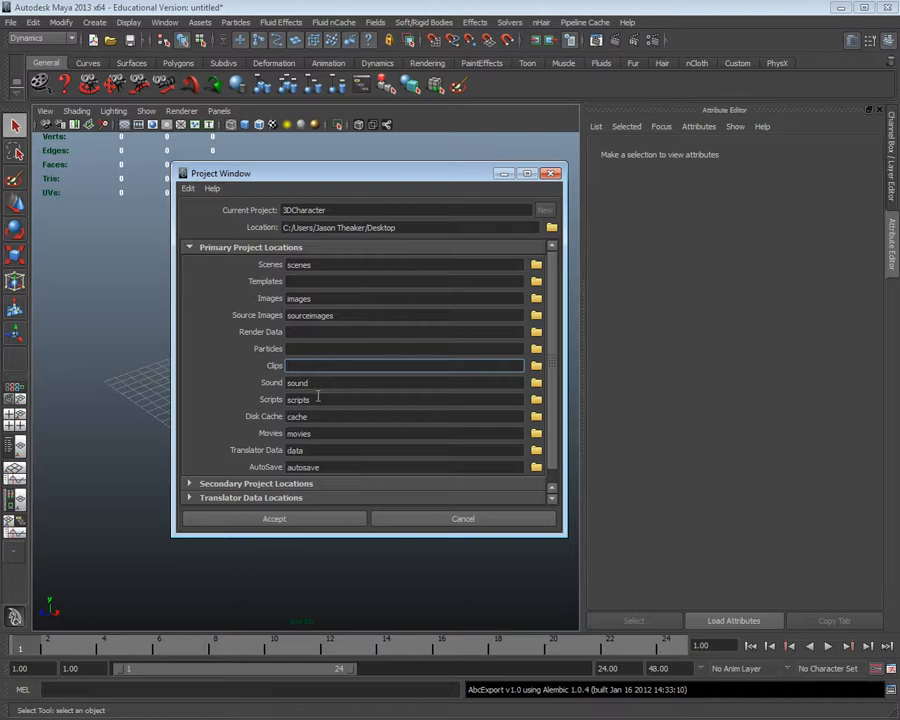
- Clear the Scripts, Disk Cache and Translator Data folder locations of the project
double_click(300, 399)
key("BackSpace")
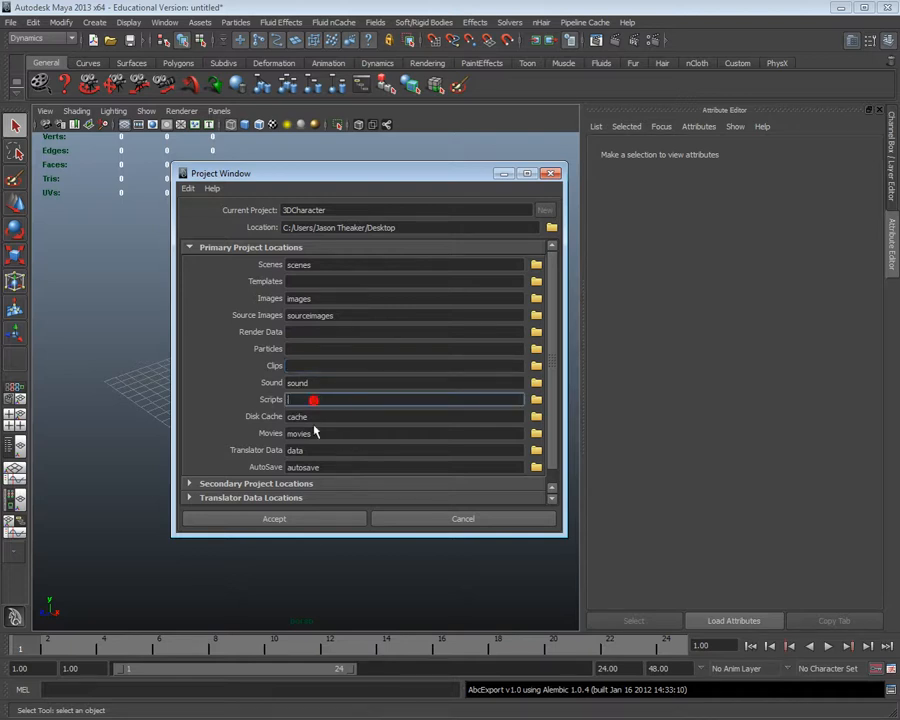
double_click(297, 416)
key("BackSpace")
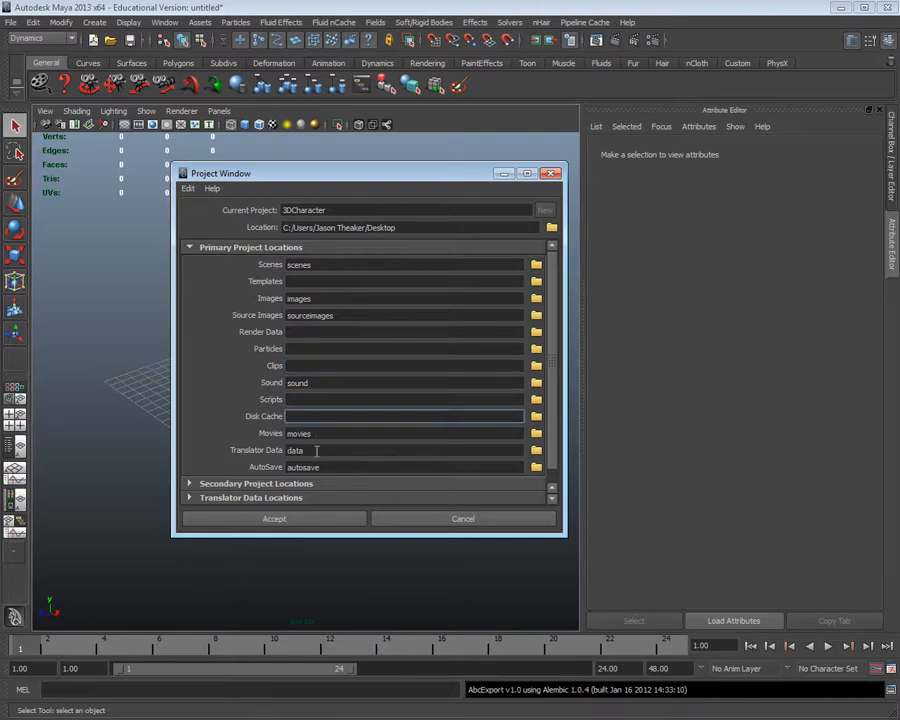
double_click(300, 450)
key("BackSpace")
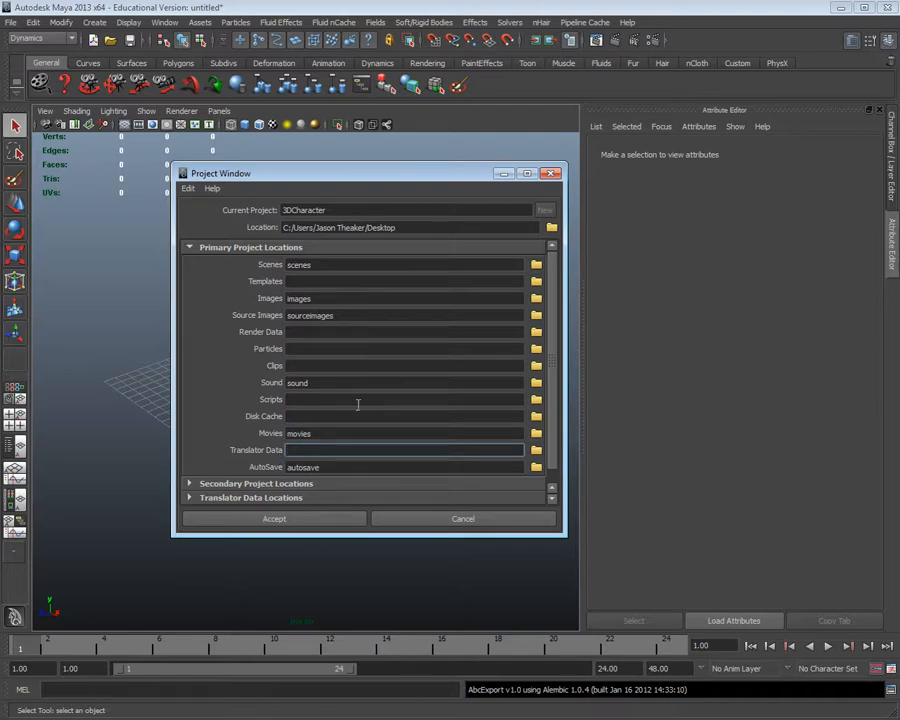
- Keep the Desktop folder as the project location and accept the project settings
mouse_move(552, 269)
left_mouse_down()
mouse_move(554, 343)
mouse_move(556, 250)
left_mouse_up()
left_click_drag(326, 179, 362, 183)
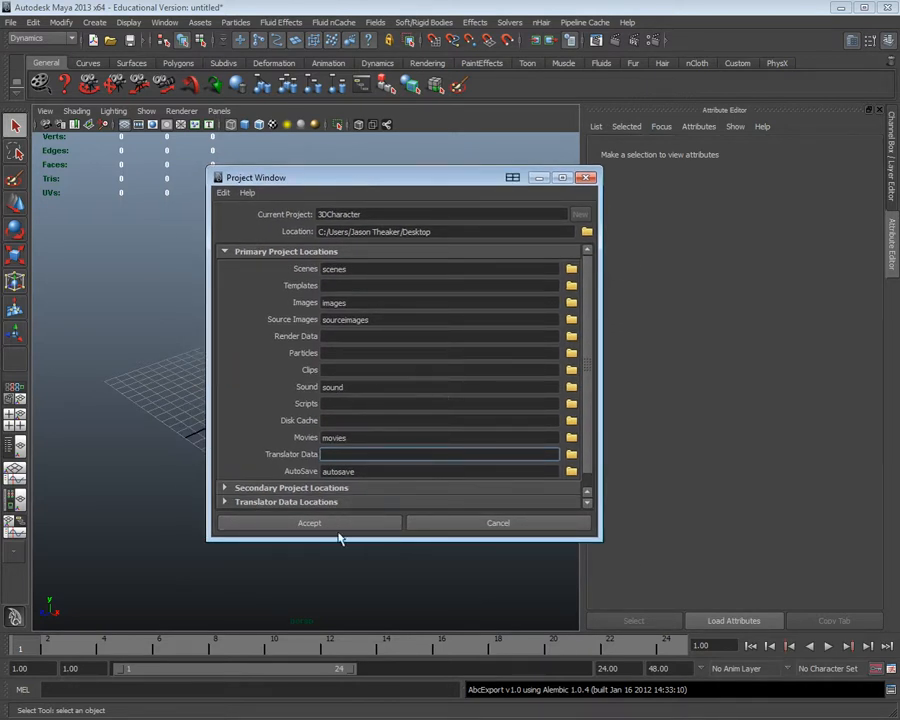
triple_click(437, 231)
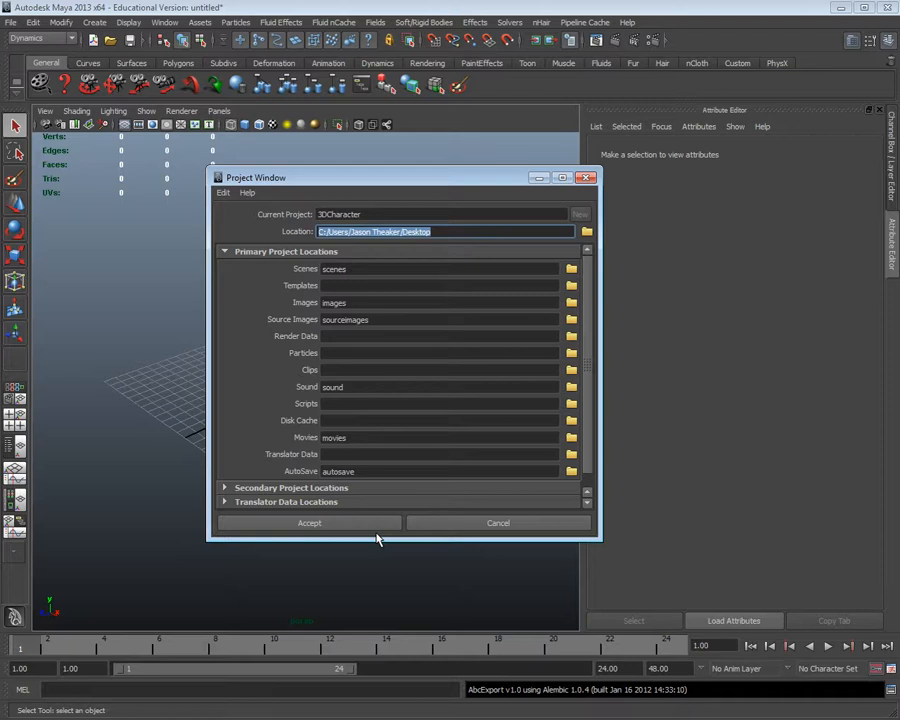
left_click(320, 524)
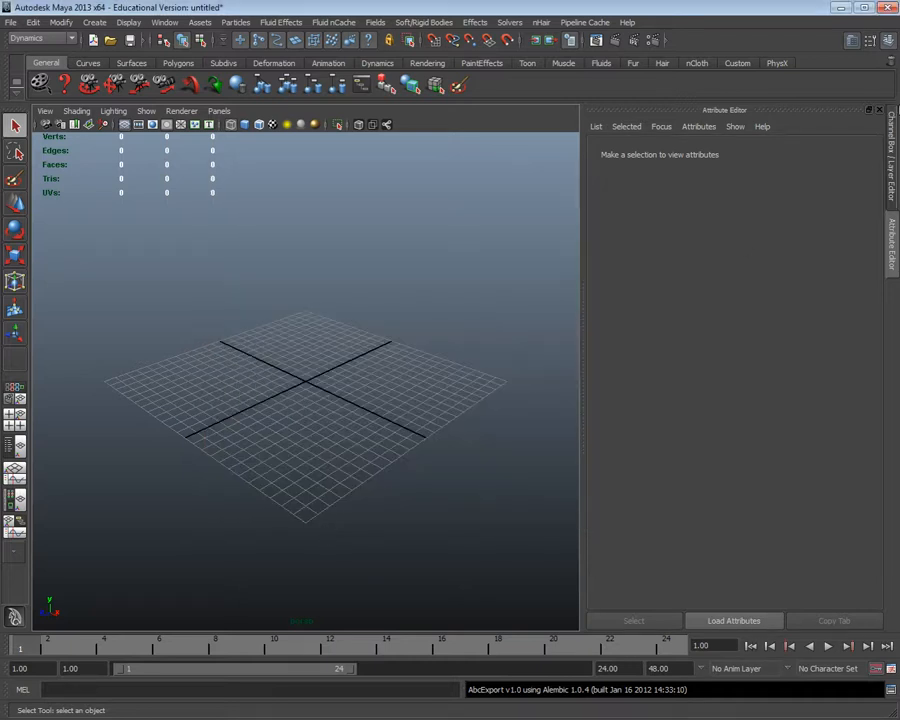
- Replace the Attribute Editor with the Channel Box / Layer Editor beside the viewport
left_click(889, 42)
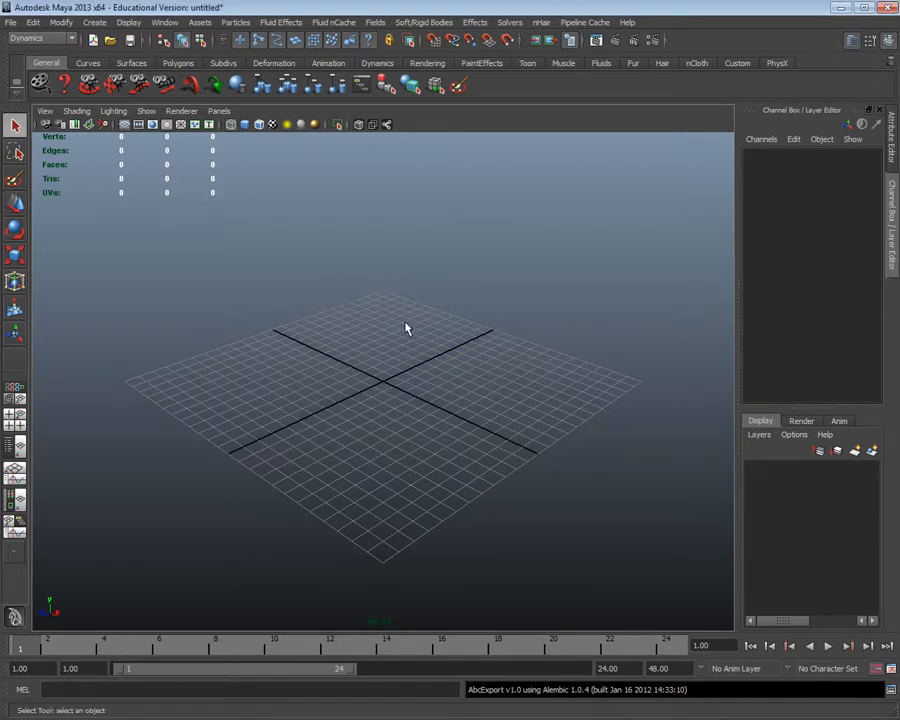
key("space")
key("space")
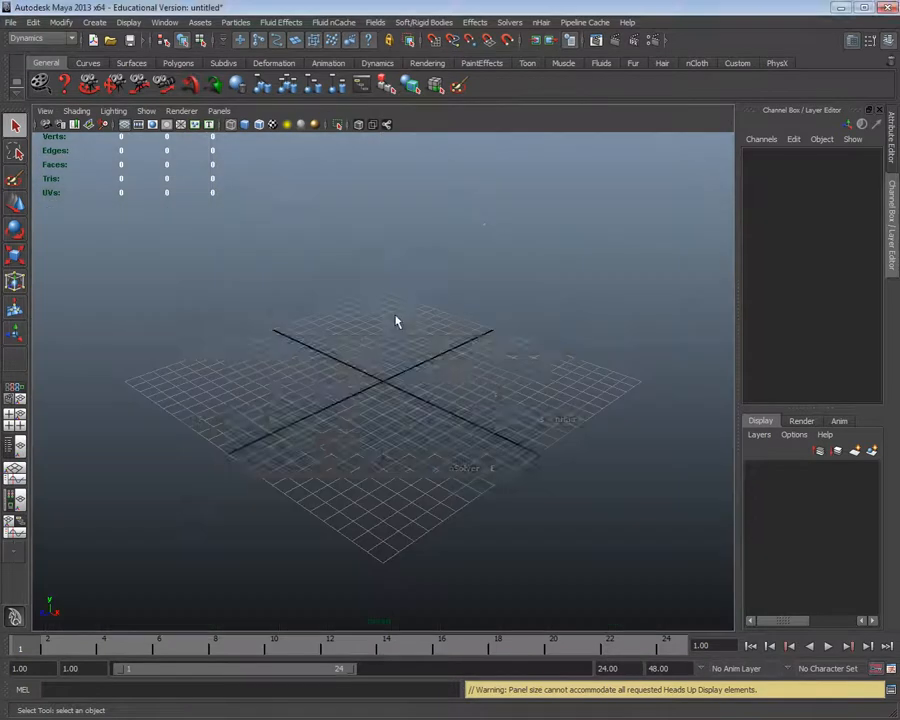
- Open the polygon plane creation options, reset them to defaults and set the axis to Z
key("space")
left_click(322, 263)
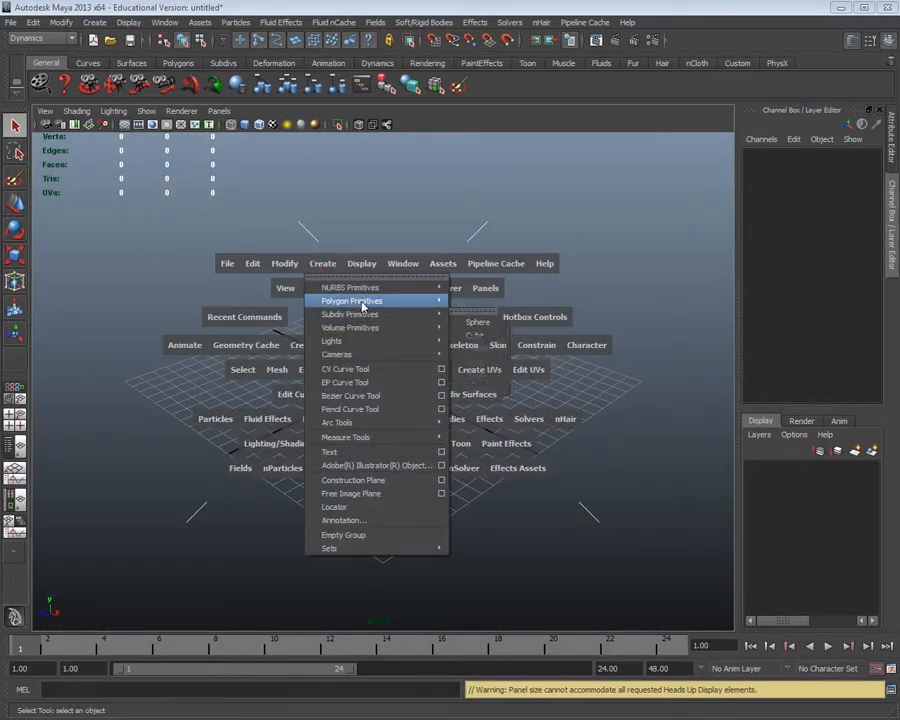
mouse_move(355, 302)
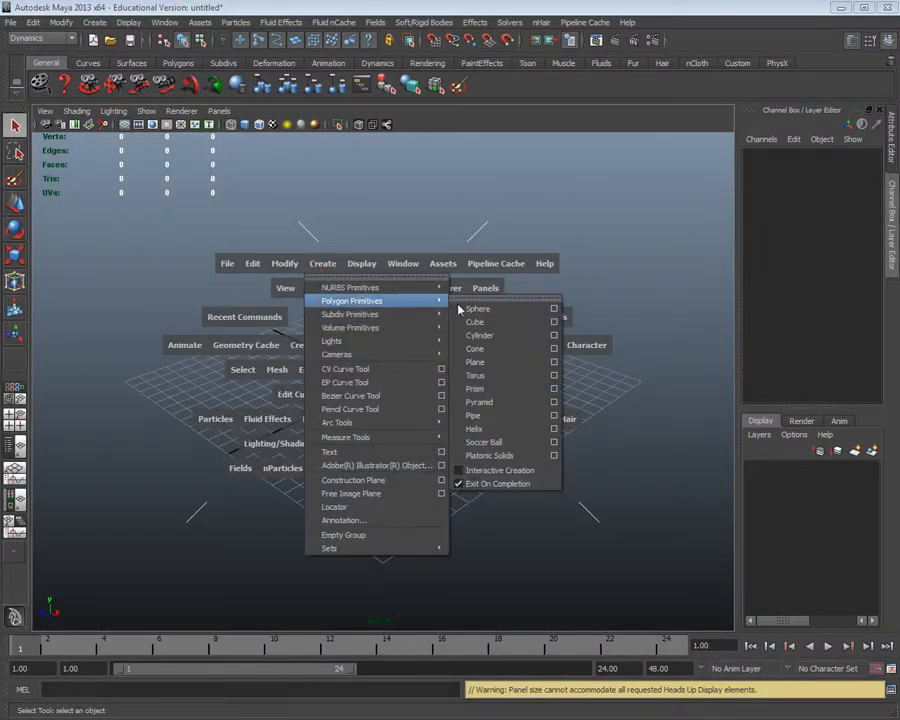
left_click(554, 362)
left_click_drag(351, 205, 495, 289)
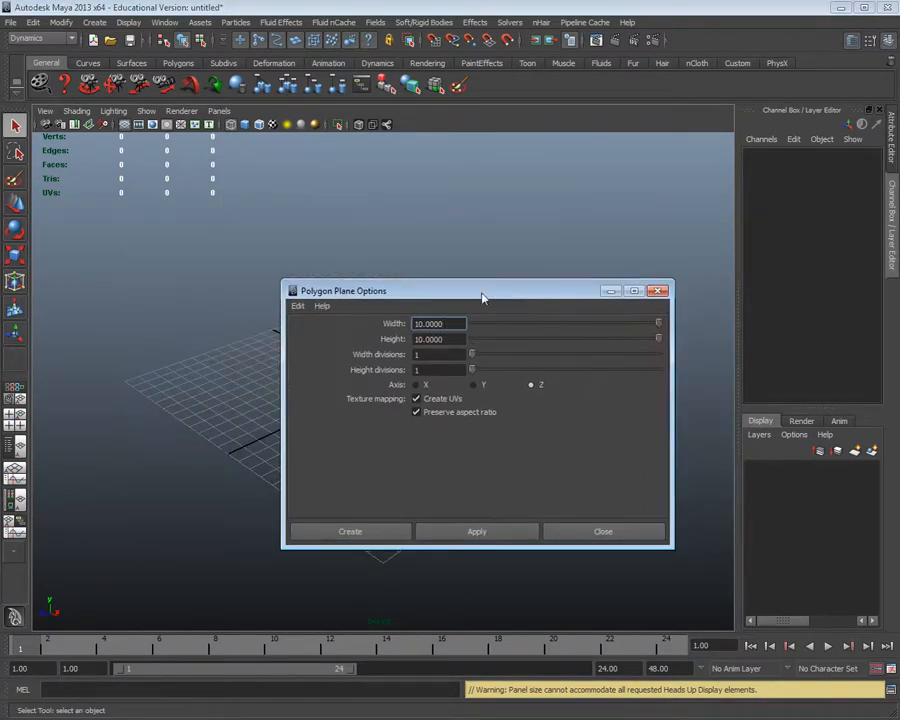
left_click(298, 306)
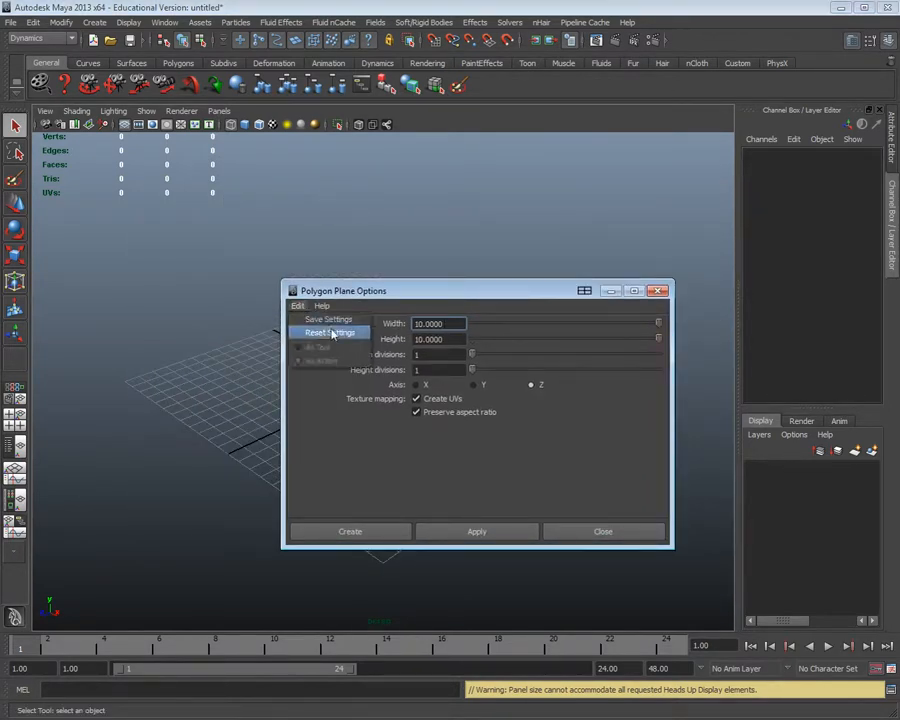
left_click(332, 334)
left_click(531, 385)
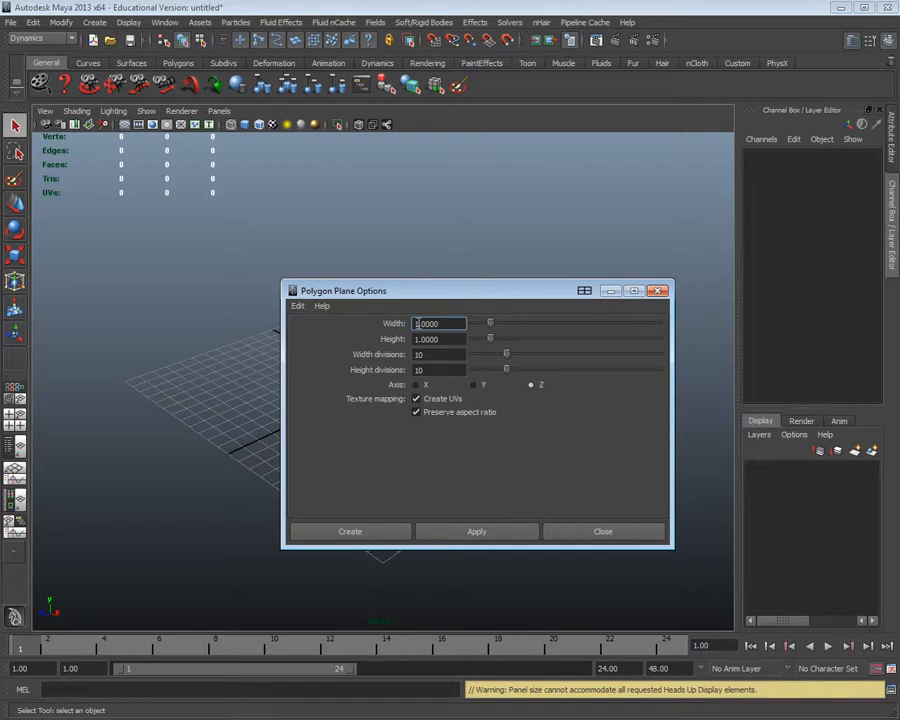
- Create the polygon plane with width and height 10 and one division in each direction
type("0")
left_click(416, 339)
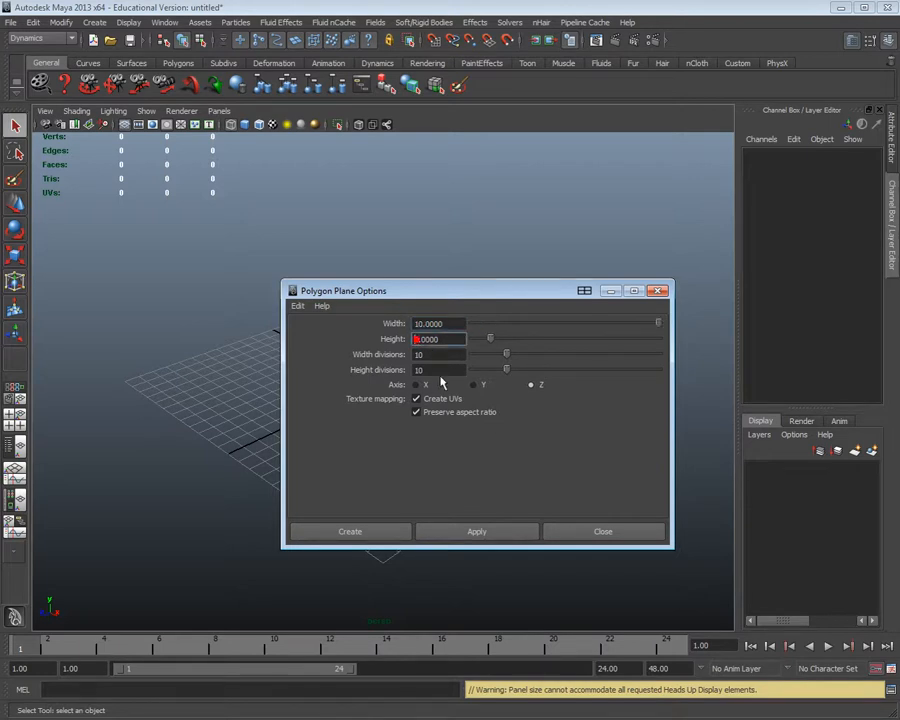
type("0")
left_click(440, 355)
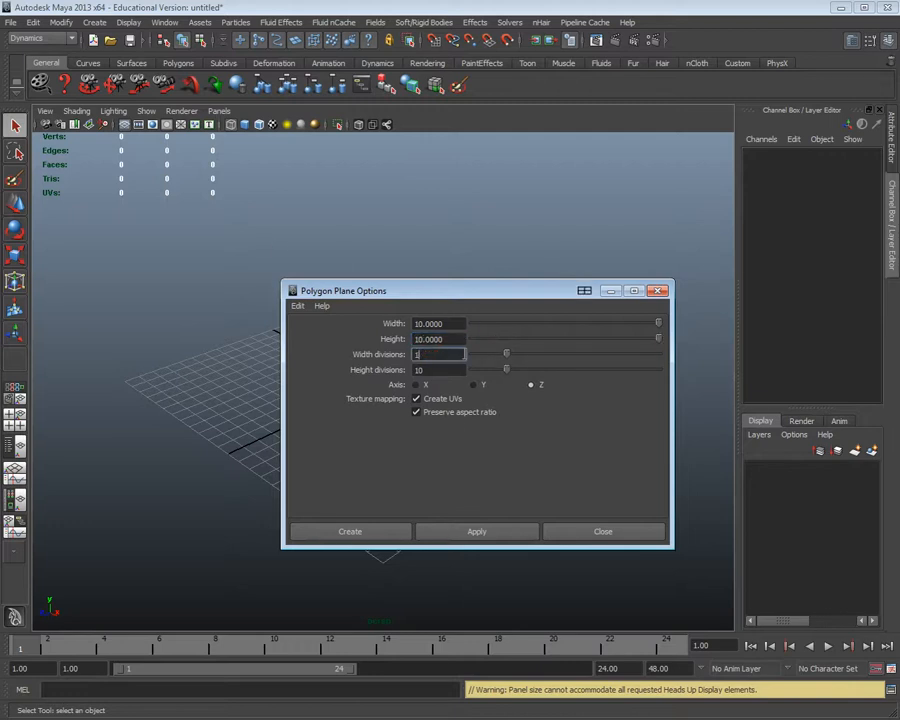
type("1")
key("Tab")
type("1")
left_click(455, 354)
left_click(372, 534)
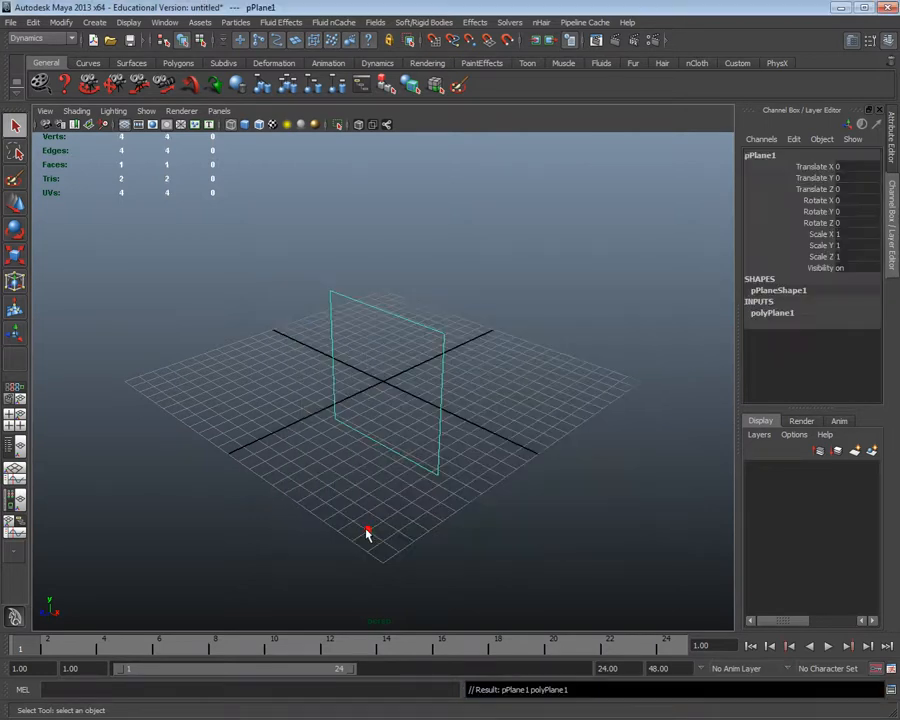
left_click_drag(388, 337, 422, 346, "alt")
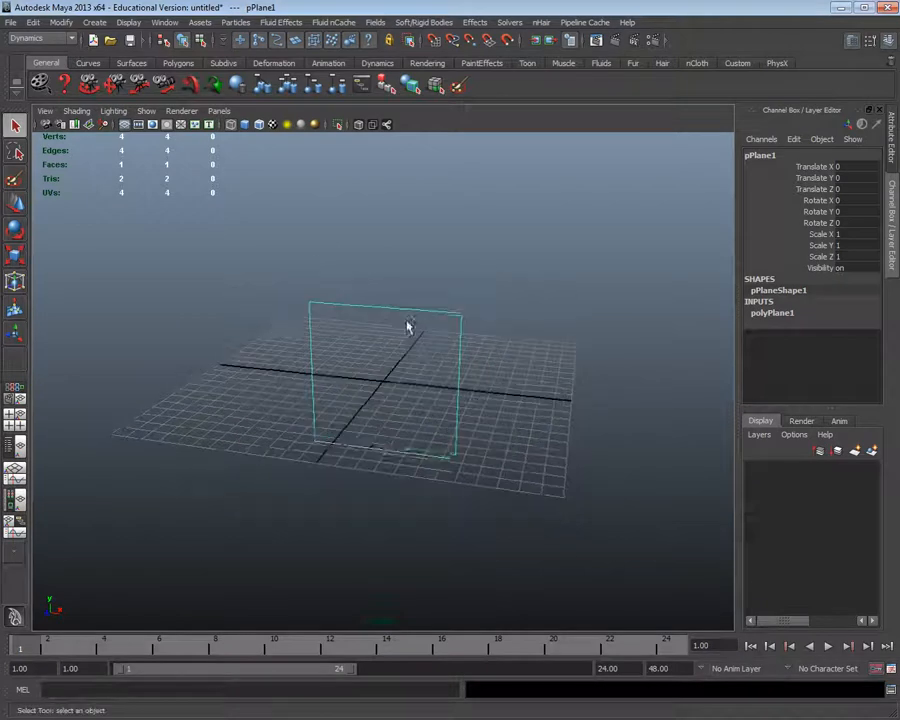
key("space")
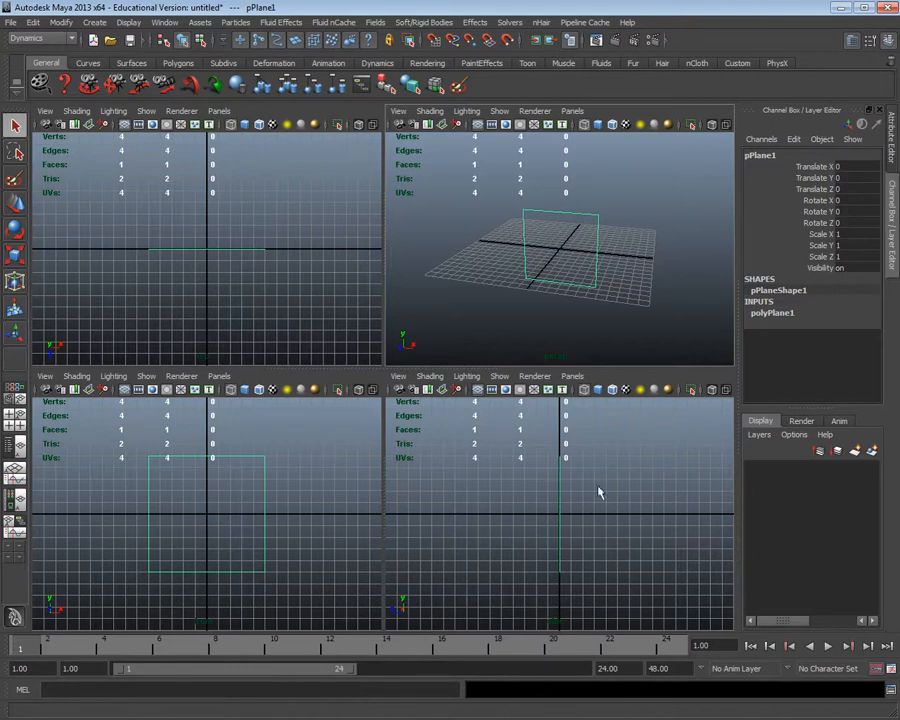
key("space")
left_click_drag(356, 411, 323, 328, "alt")
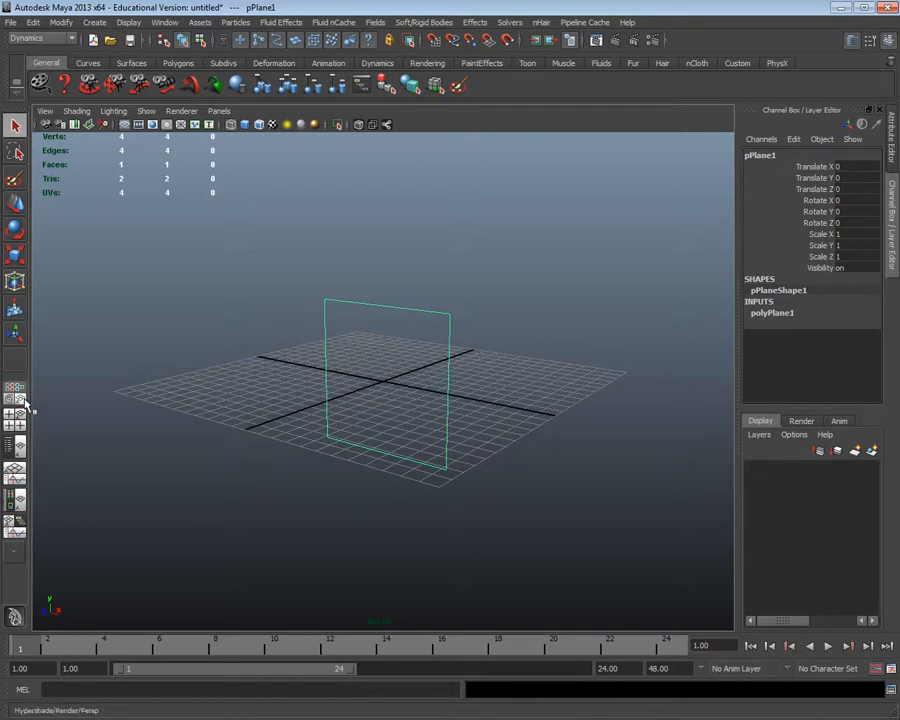
- Switch to the Hypershade/Render/Persp layout and create a new Lambert material
left_click(15, 496)
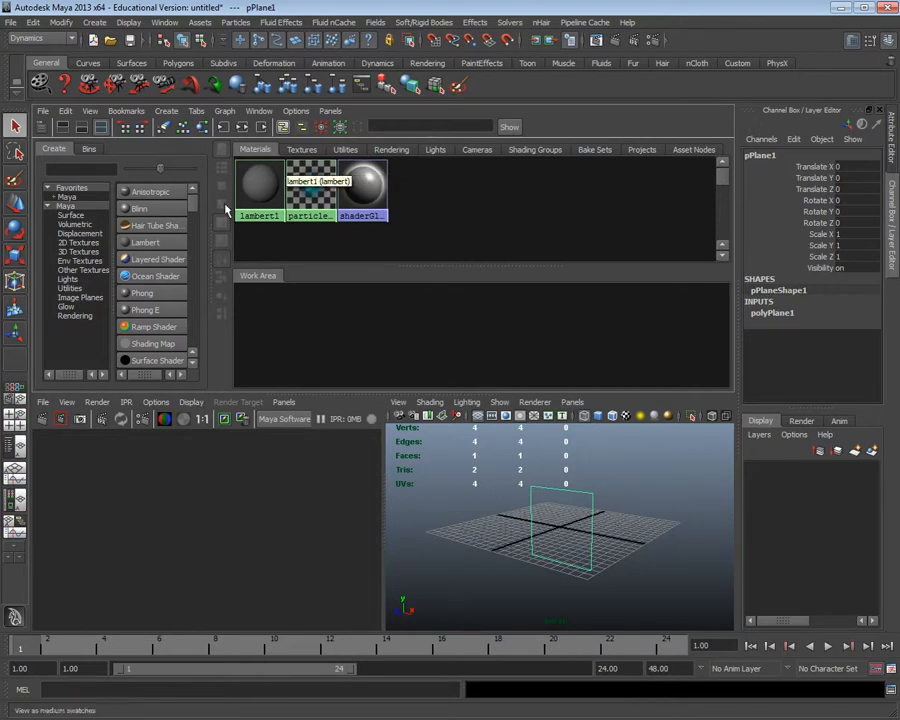
left_click(145, 242)
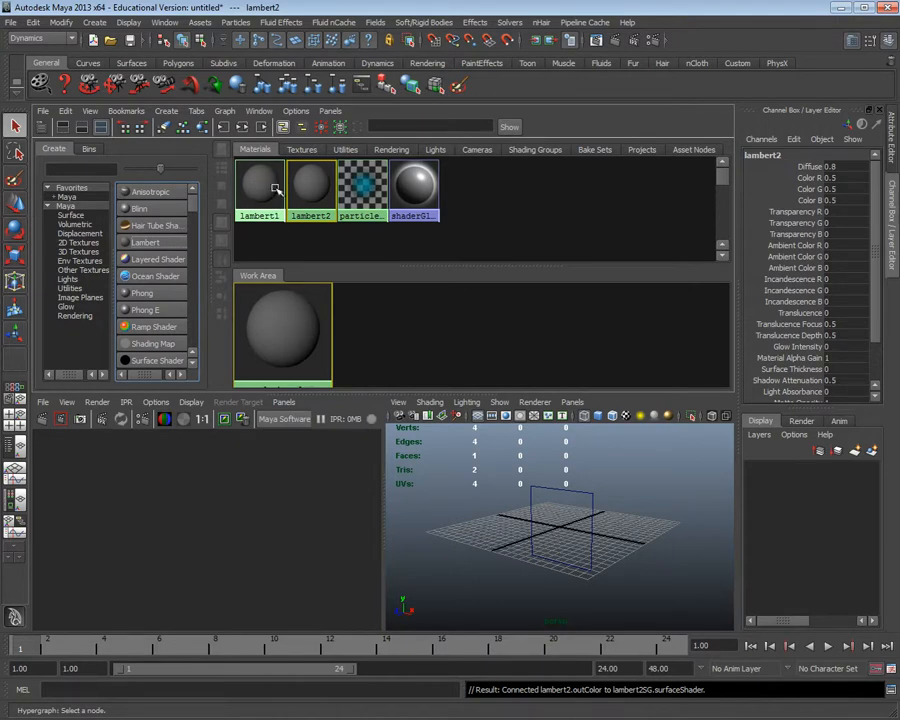
- Open the new Lambert material's attributes and rename it Ref
double_click(311, 184)
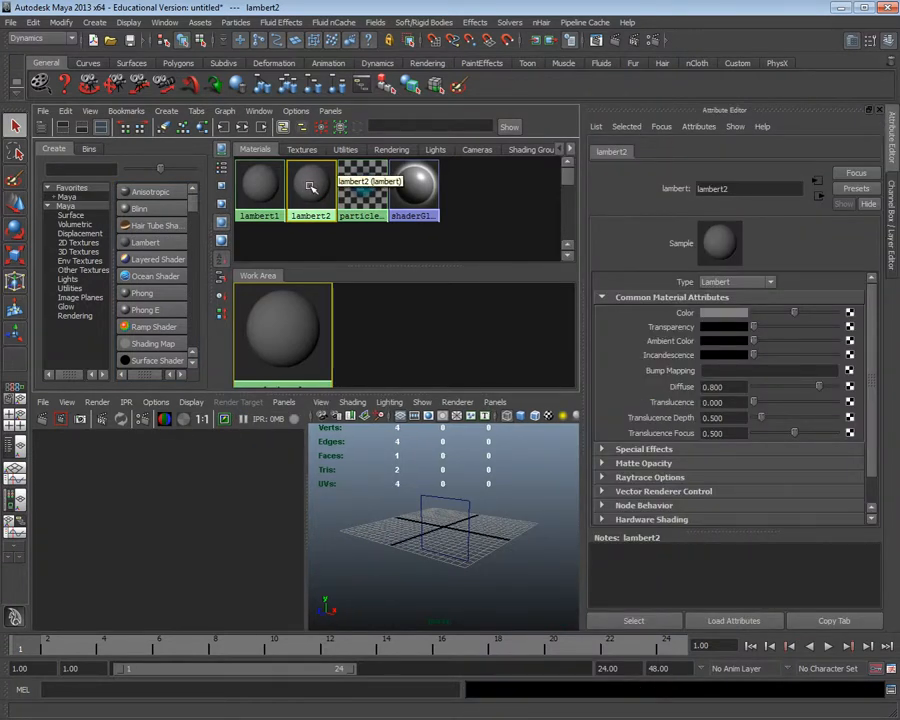
left_click(759, 189)
double_click(759, 189)
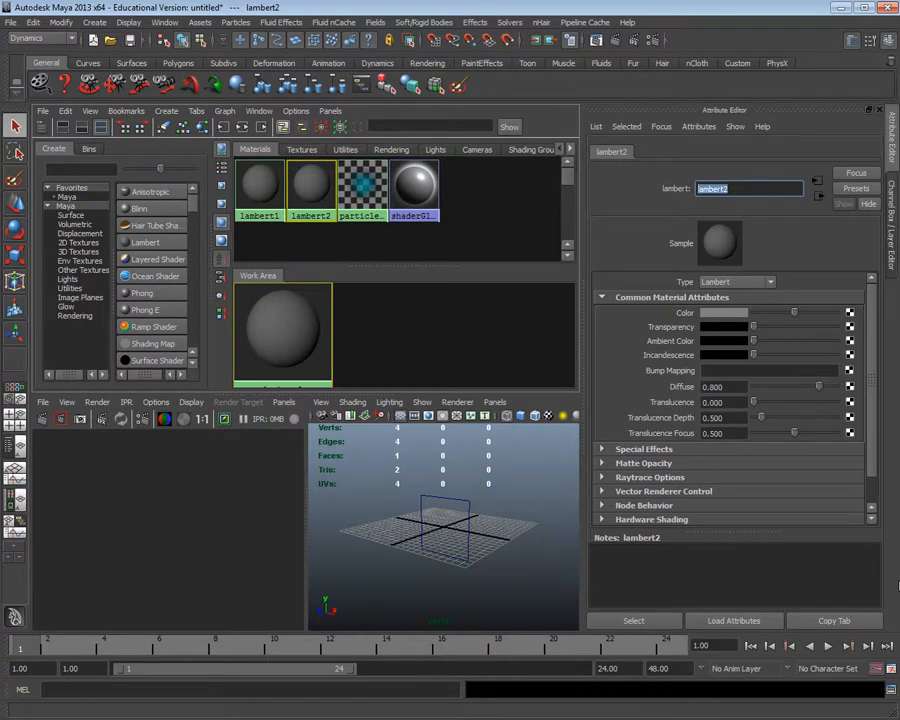
type("R")
- Try to map a File texture onto the Ref material's Color attribute
left_click(849, 314)
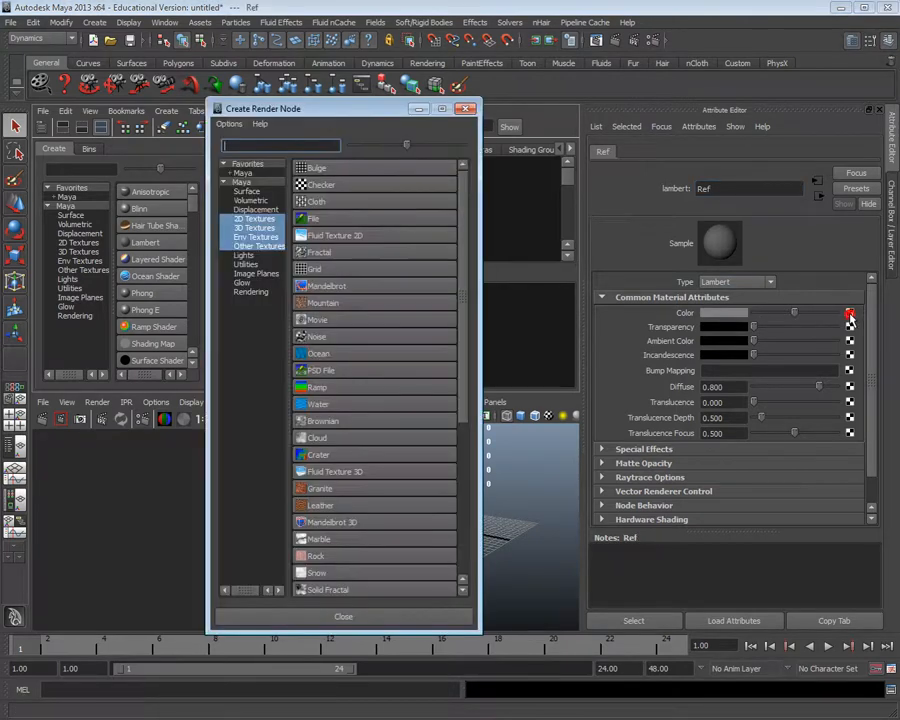
left_click(313, 218)
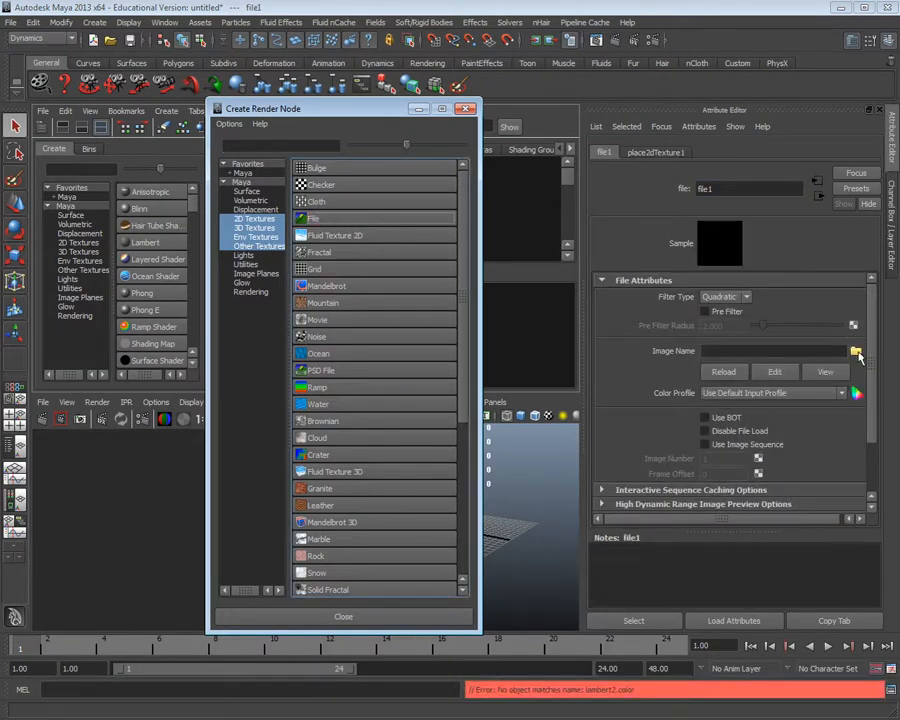
left_click(857, 352)
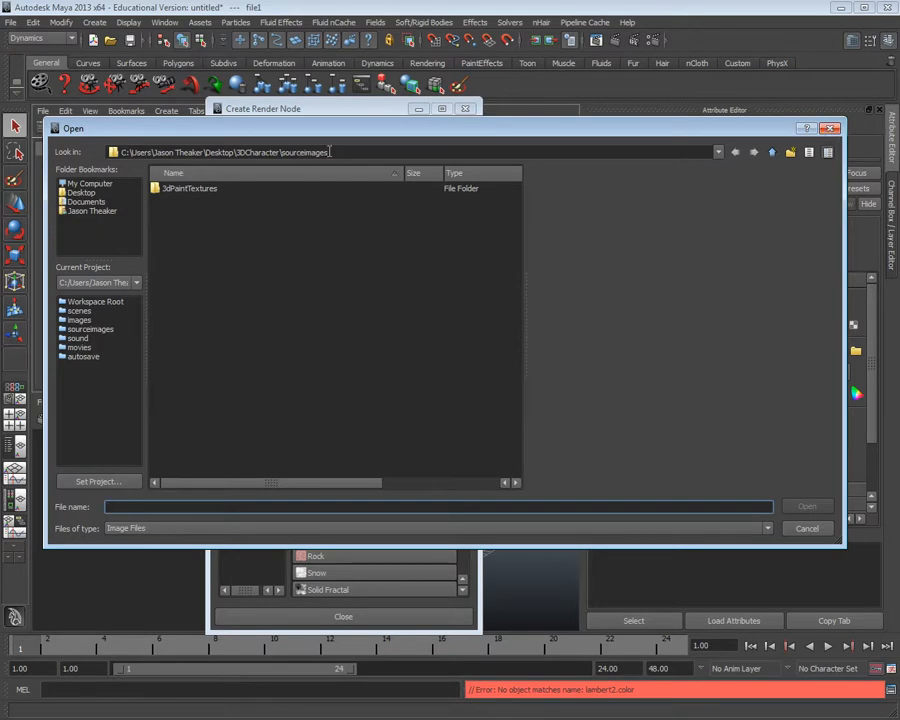
left_click_drag(336, 151, 234, 151)
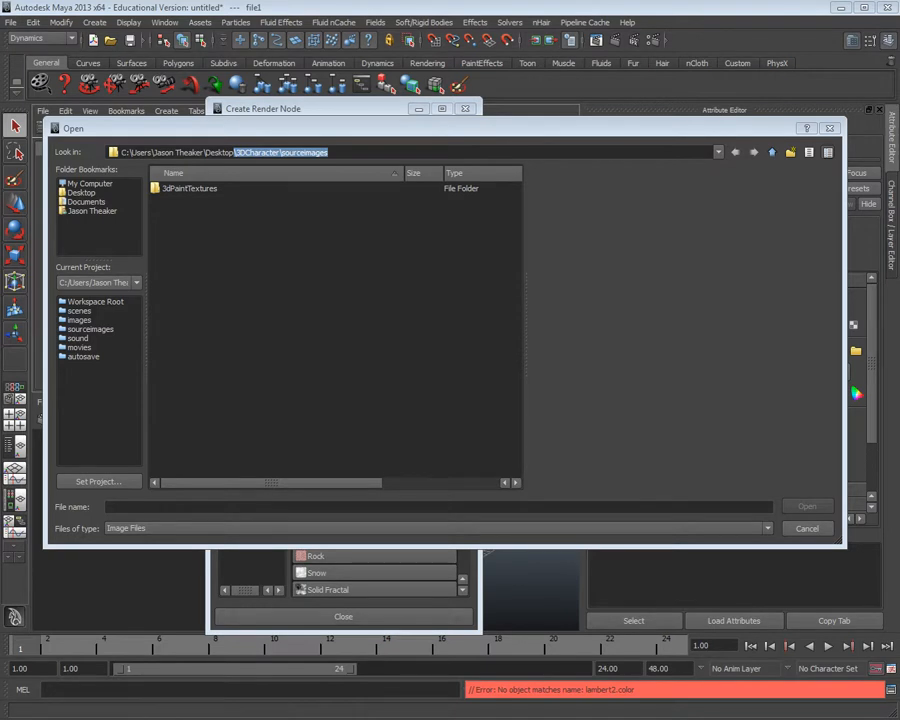
left_click(828, 128)
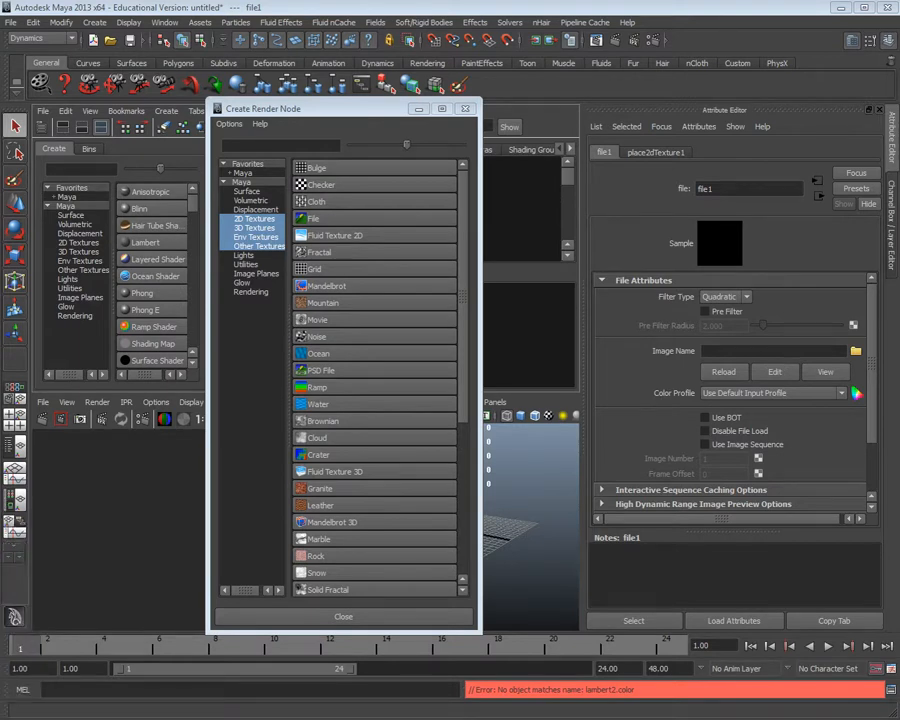
- Switch to the 3DCharacter folder window and paste the Capture1 JPEG into the project's sourceimages folder
left_click_drag(0, 185, 172, 87)
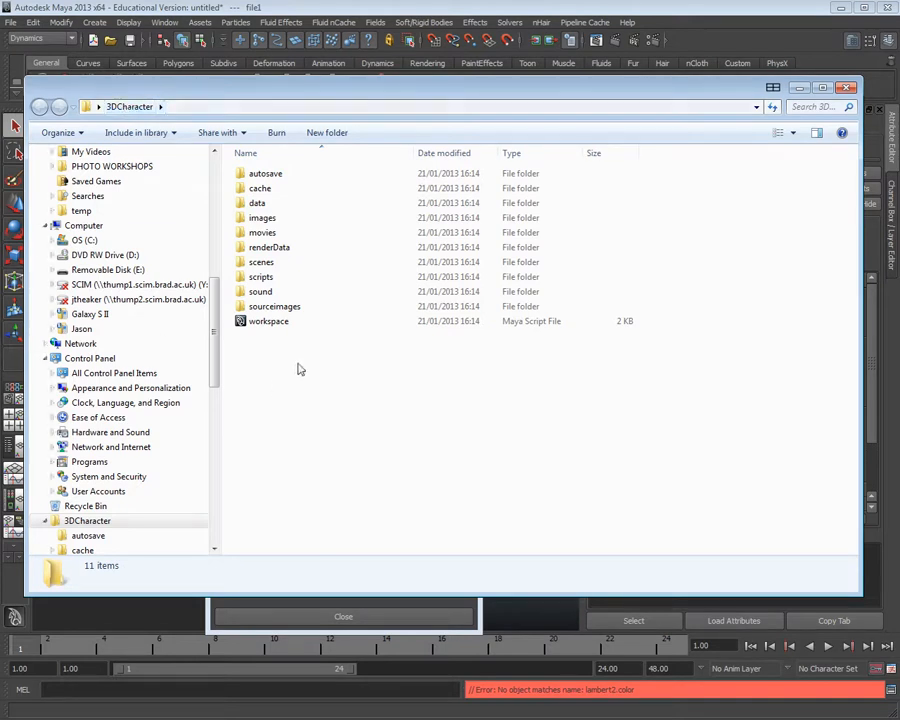
double_click(272, 306)
left_click(272, 222)
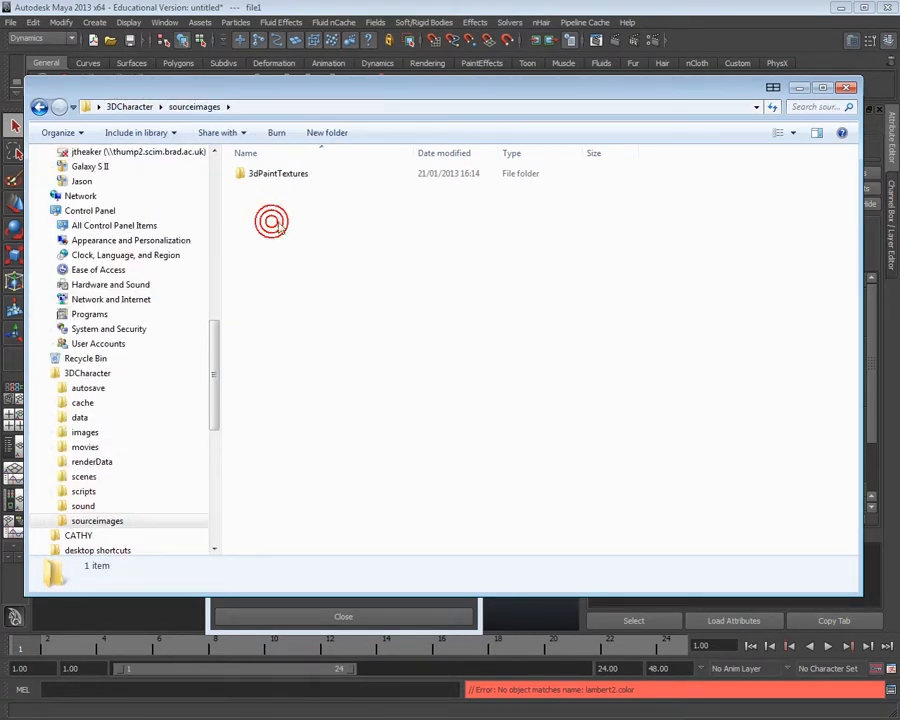
key("ctrl+v")
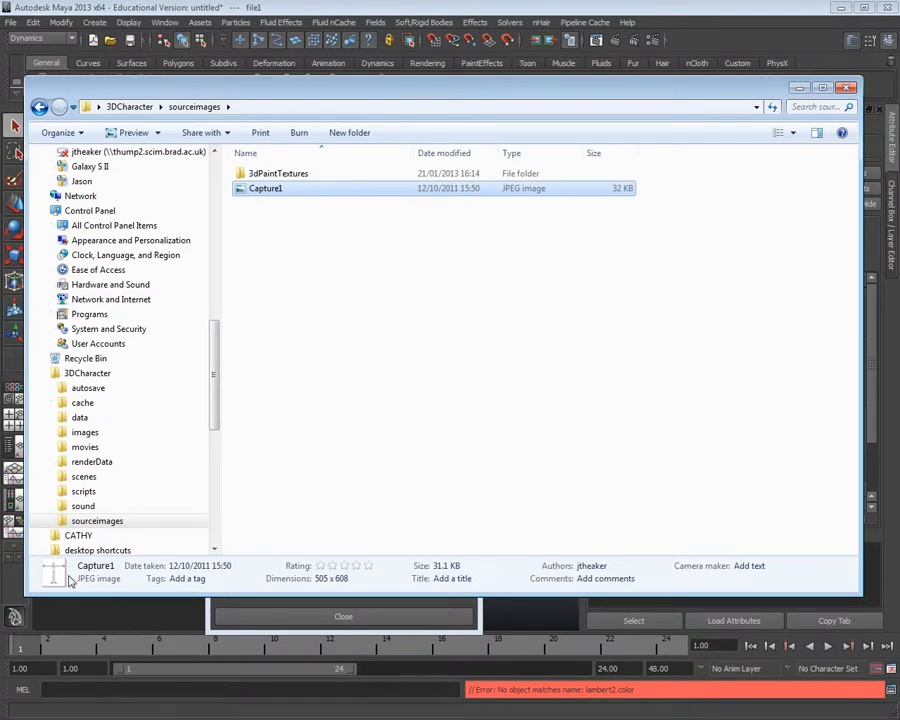
left_click(846, 87)
- Try to create a File texture for the renamed material and load Capture1.JPG from sourceimages into it
left_click(318, 220)
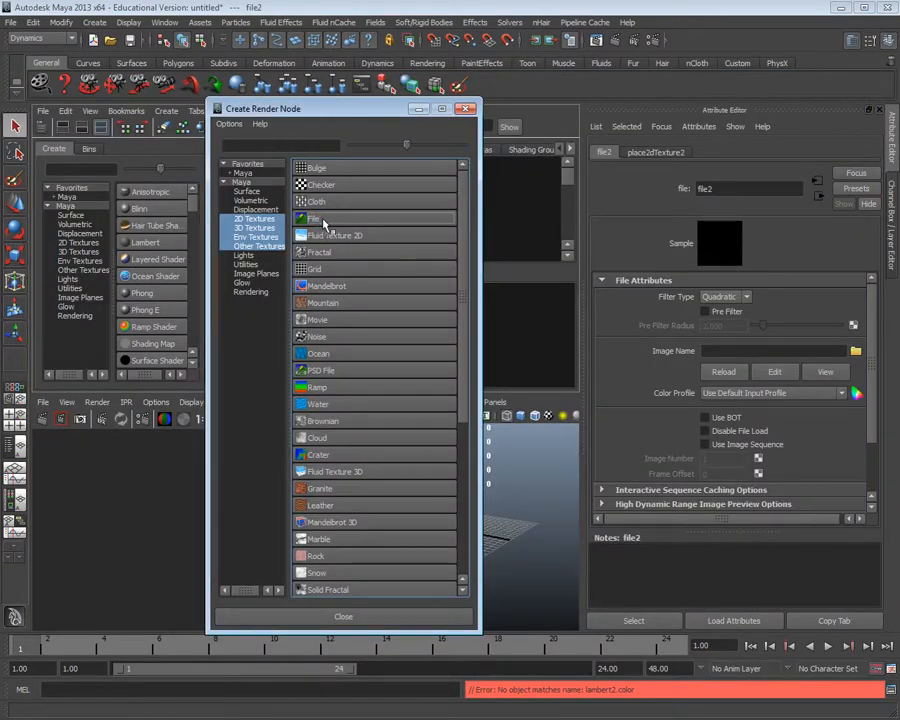
left_click(323, 224)
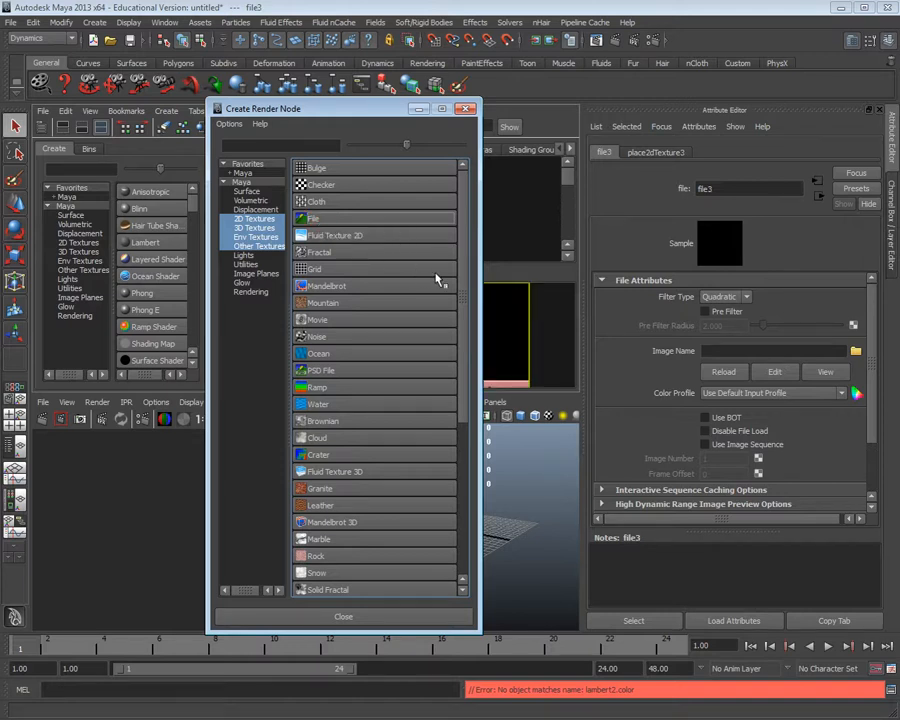
left_click(855, 350)
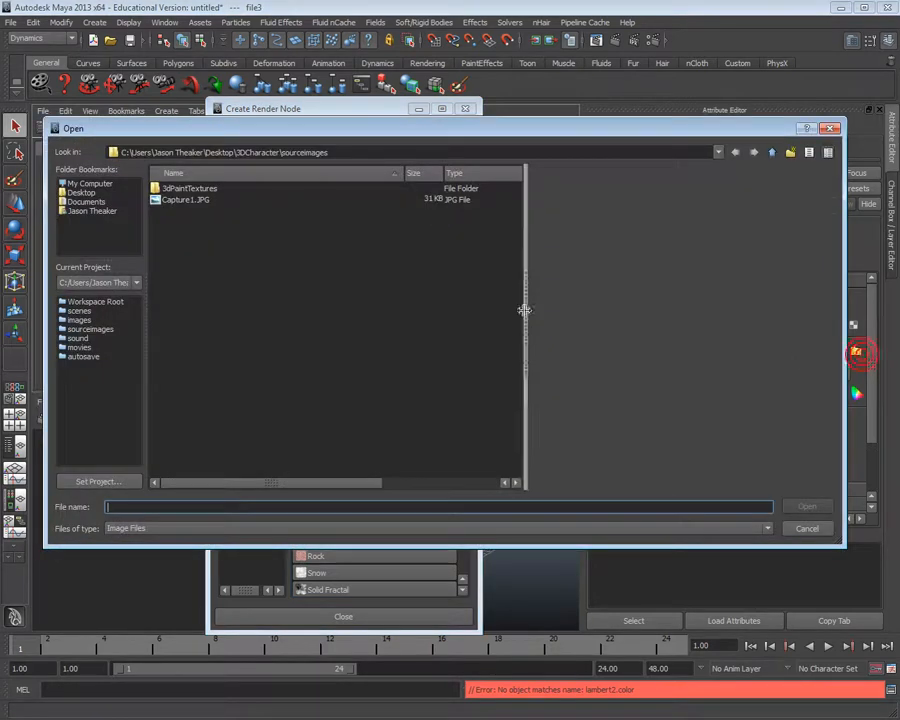
left_click(188, 200)
double_click(333, 152)
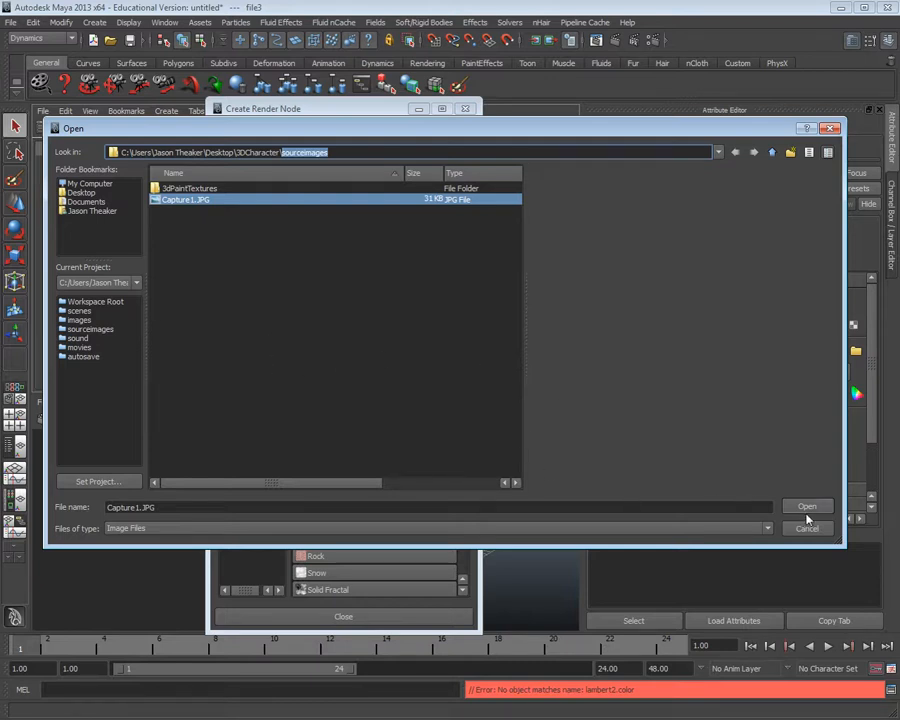
left_click(805, 506)
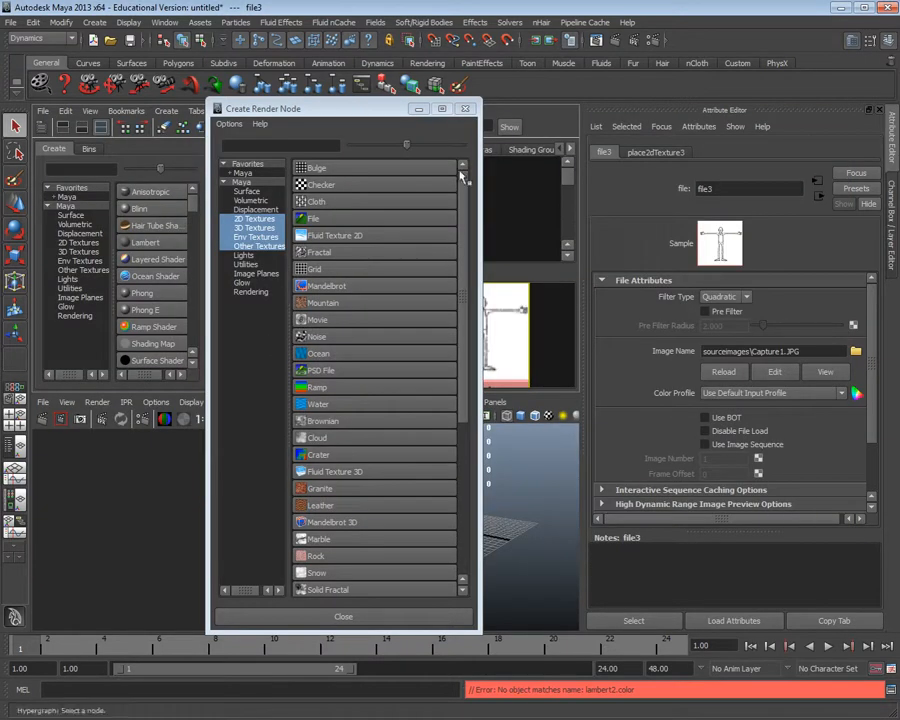
left_click(464, 108)
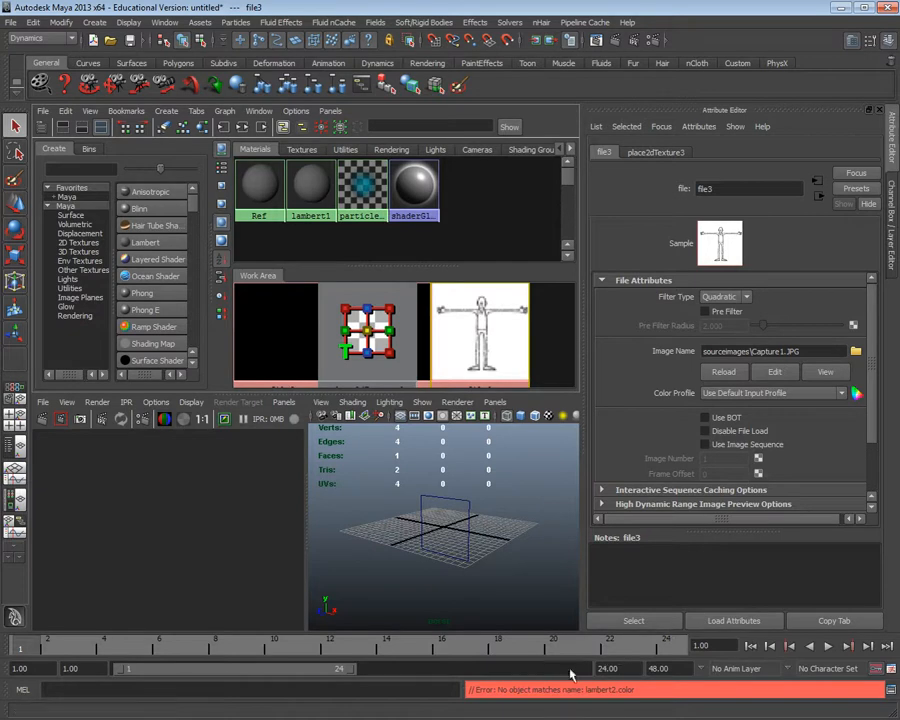
- Map a new File texture onto the Ref material's Color attribute and load Capture1.JPG from sourceimages
left_click(311, 184)
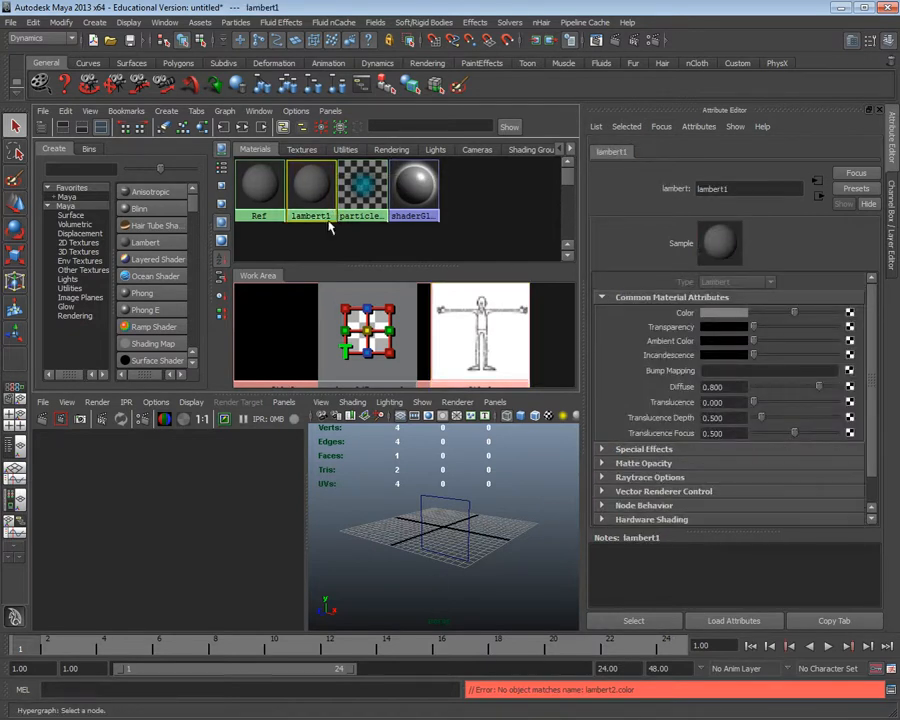
left_click(267, 183)
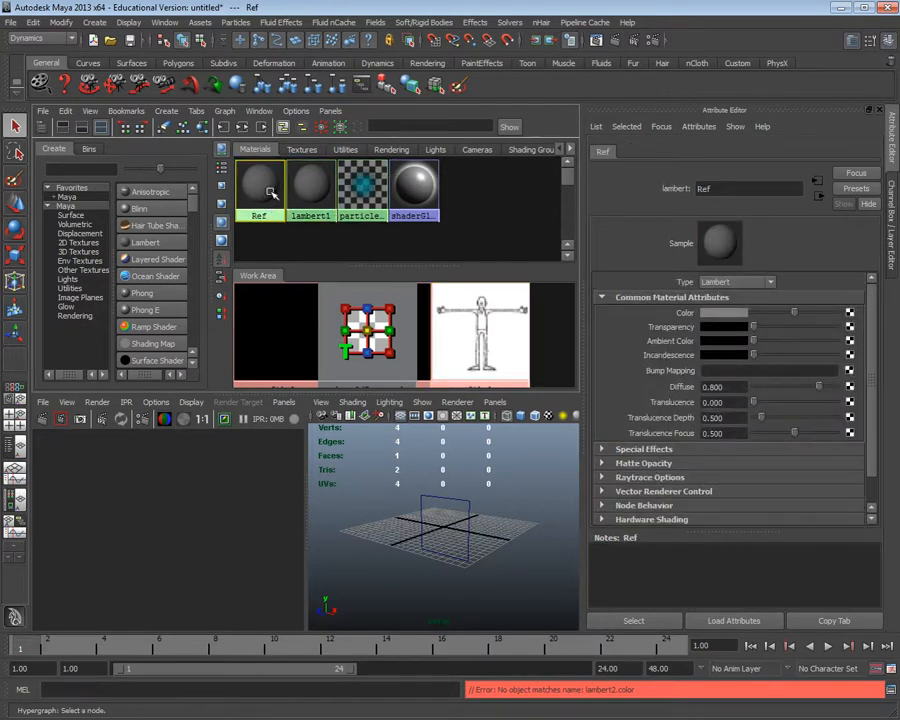
left_click(850, 312)
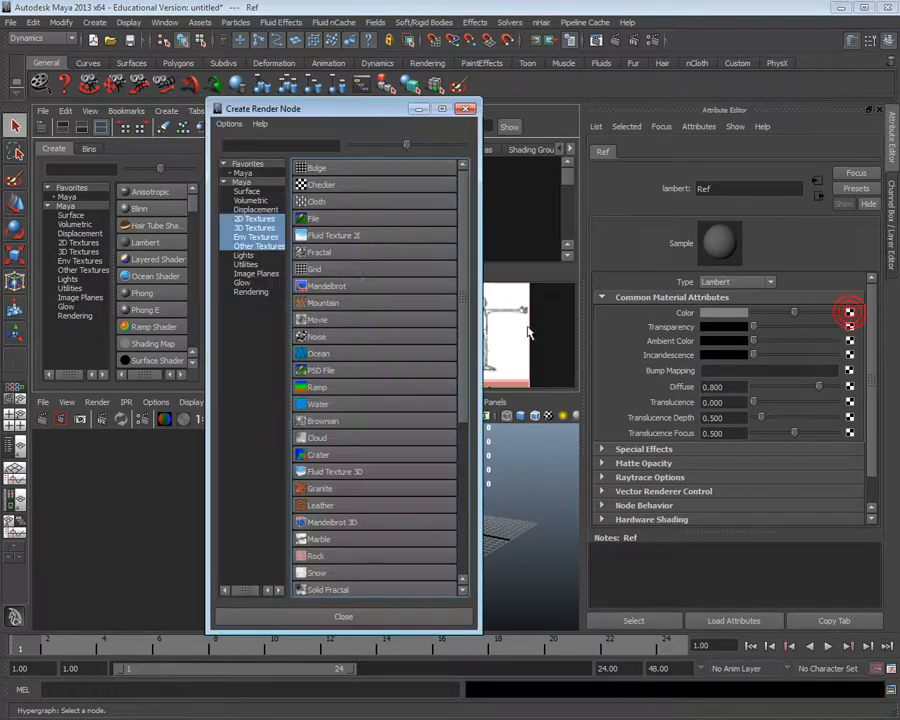
left_click(320, 218)
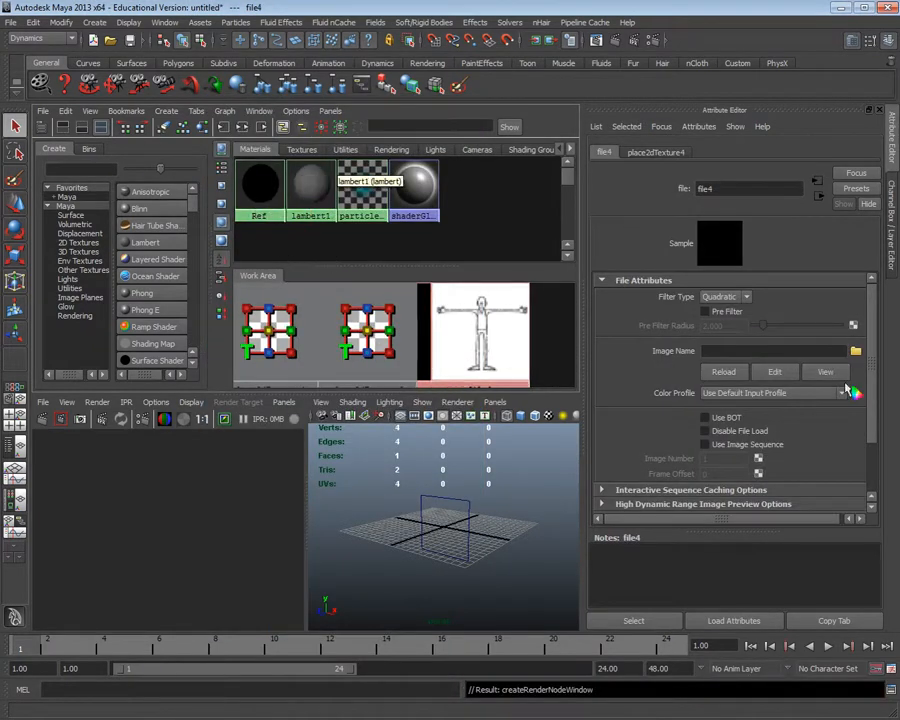
left_click(856, 351)
left_click(198, 212)
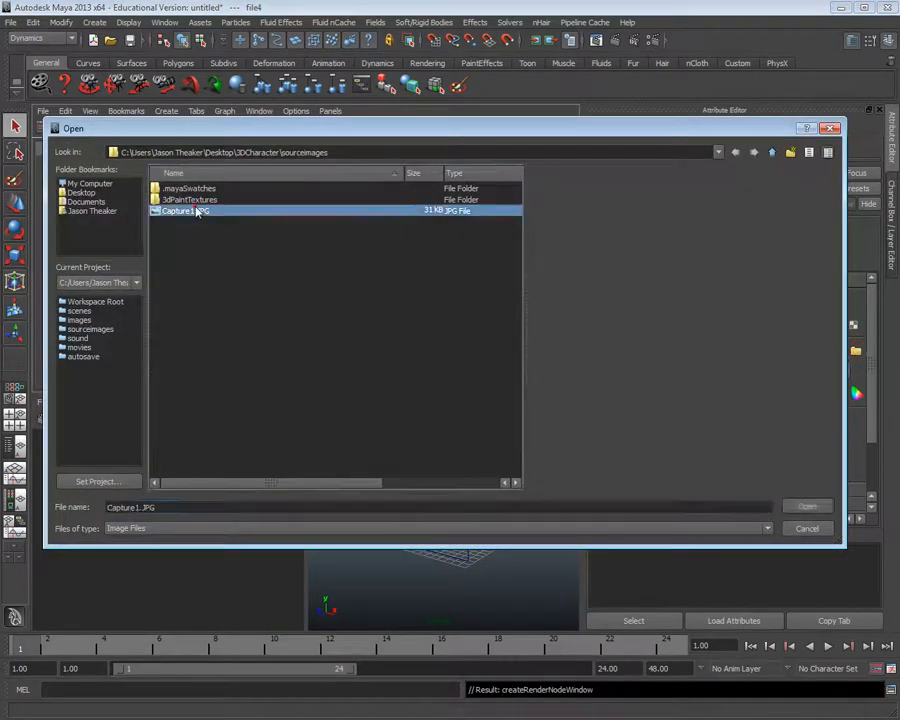
double_click(198, 212)
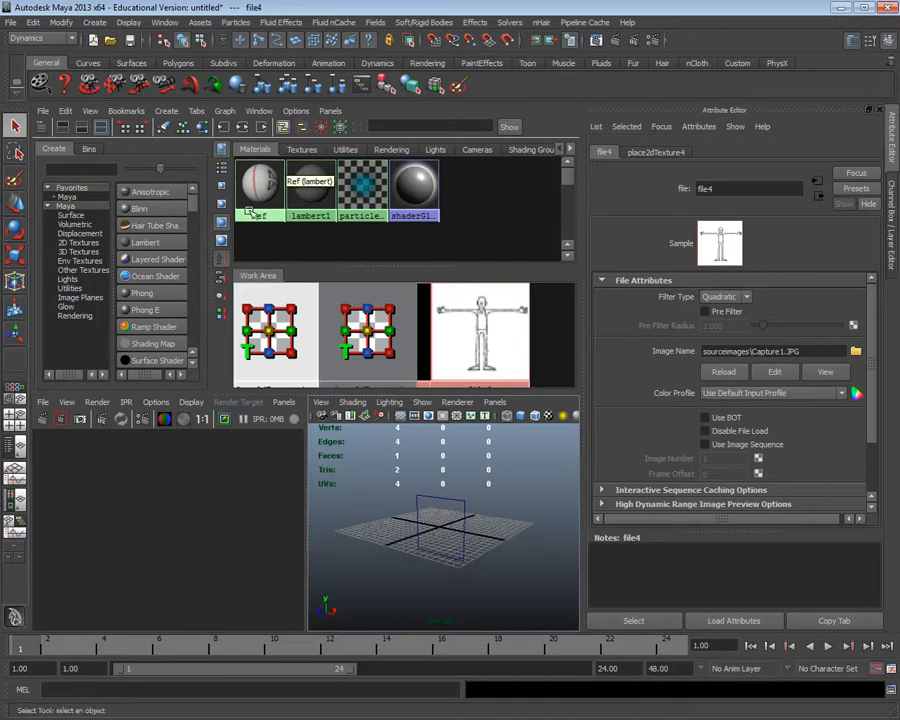
- Assign the Ref material to the polygon plane and select the plane
right_click(259, 182)
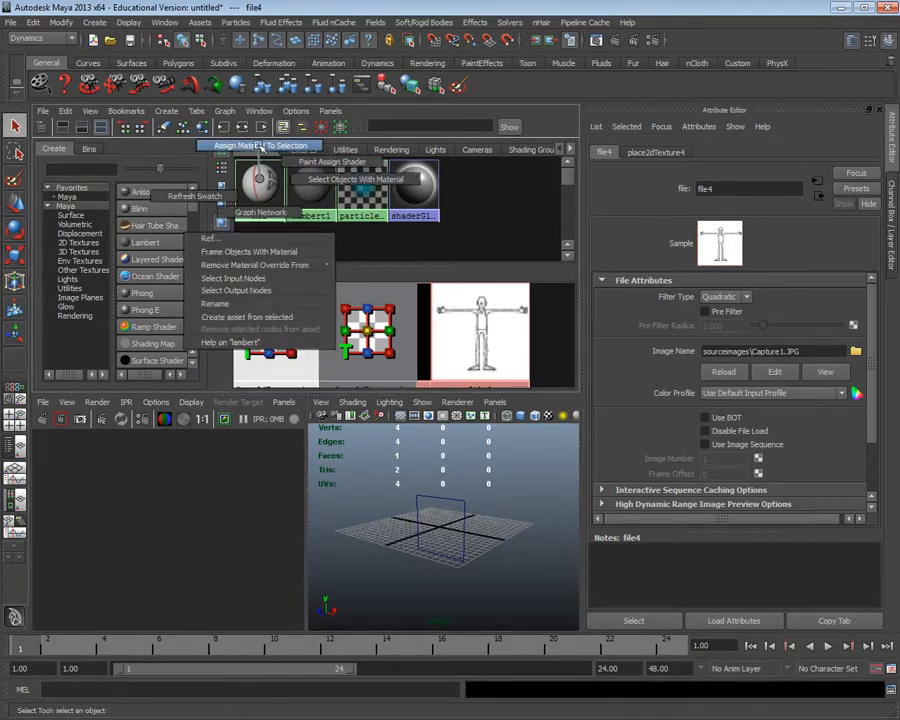
left_click(260, 146)
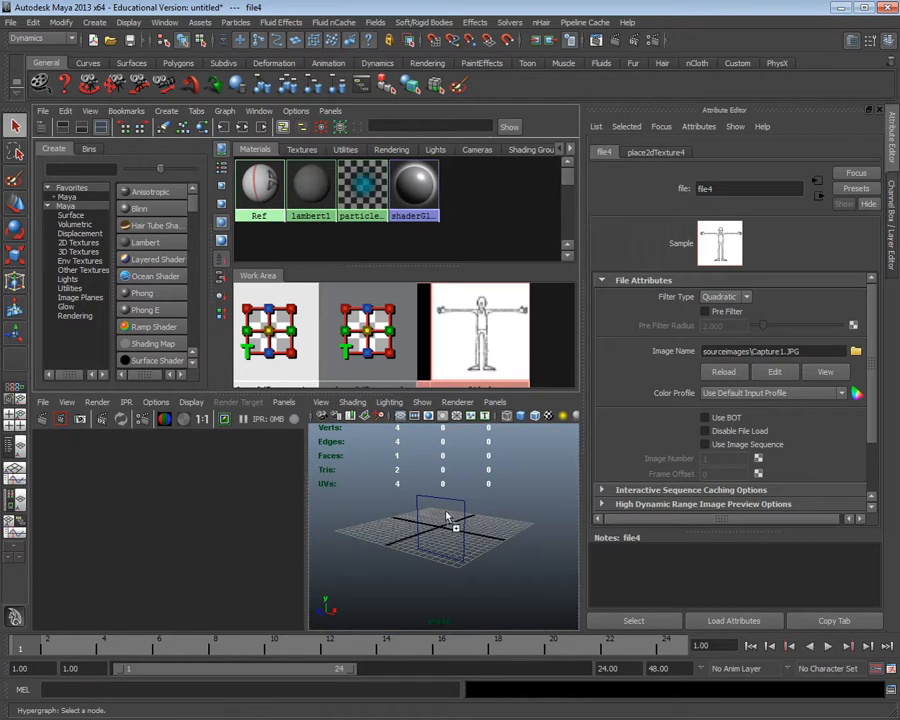
middle_click_drag(455, 510, 455, 507)
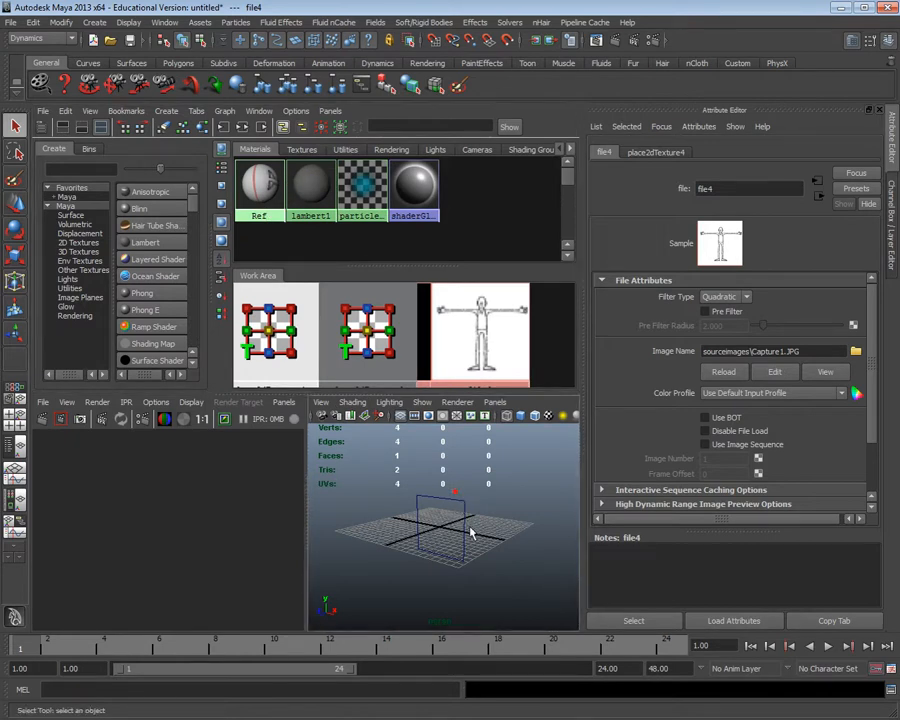
left_click(465, 541)
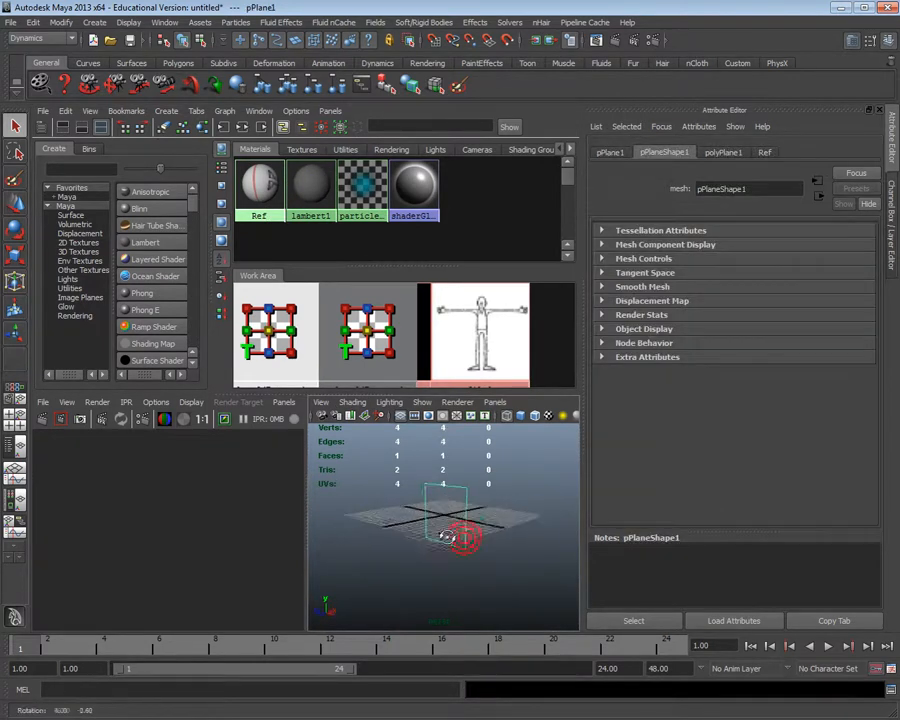
- Maximize the perspective view and turn on textured display to inspect the reference image on the plane
key("space")
middle_click_drag(370, 392, 374, 375, "alt")
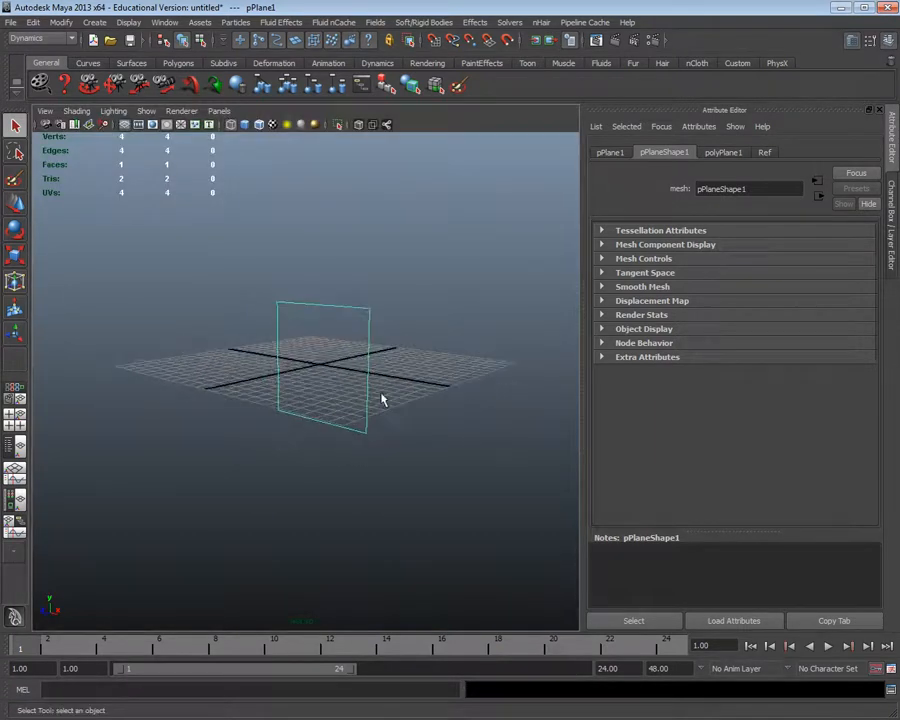
key("6")
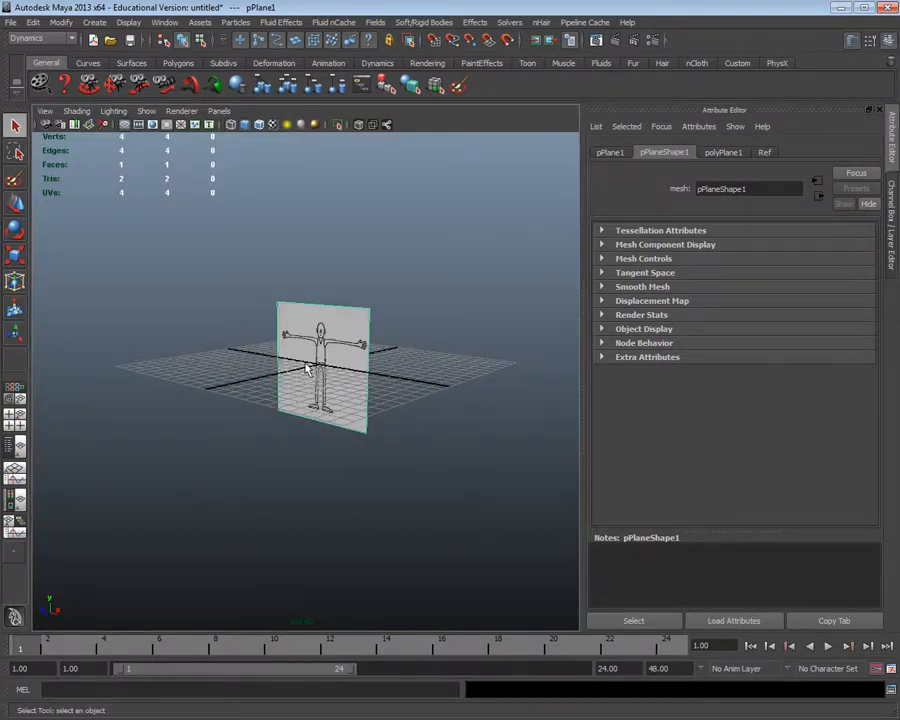
left_click_drag(320, 398, 311, 357, "alt")
scroll(311, 359, "up", 6)
middle_click_drag(334, 366, 344, 402, "alt")
left_click_drag(344, 402, 376, 378, "alt")
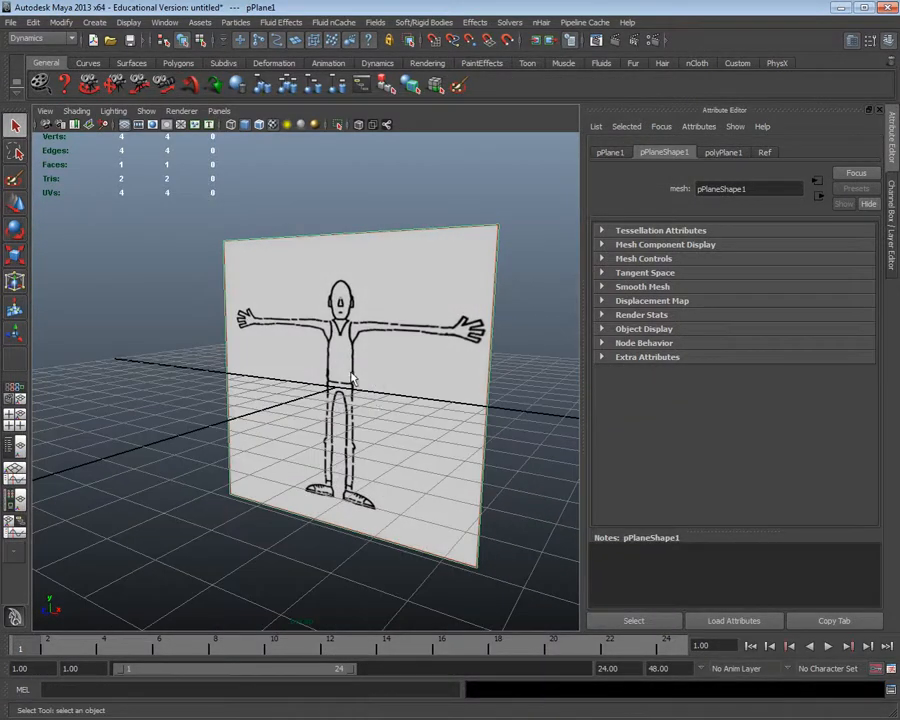
left_click_drag(506, 516, 492, 275, "alt")
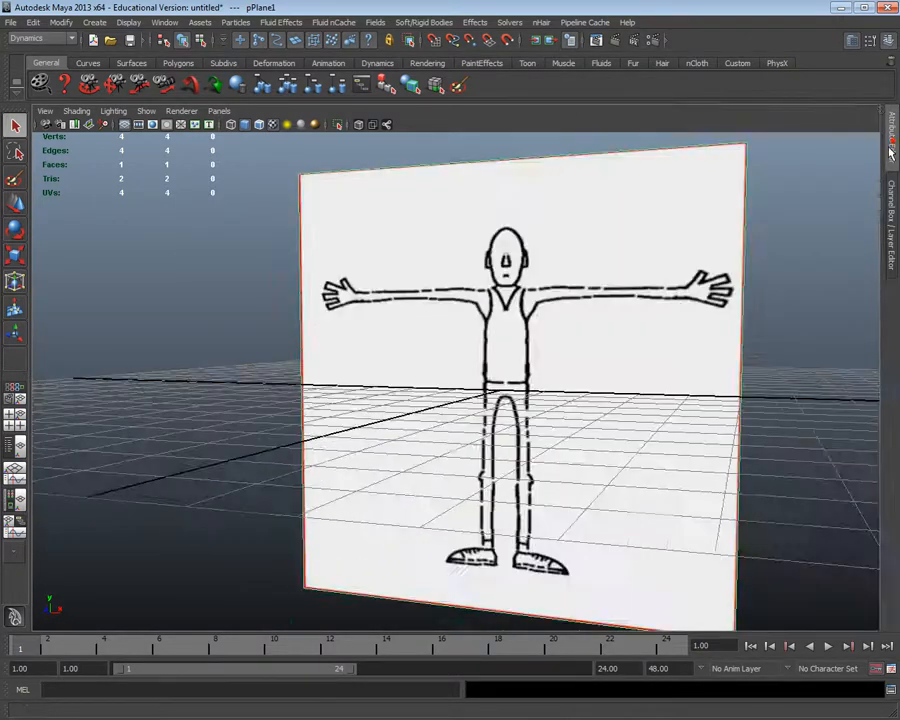
- Show the plane's channel values and move it to about 3.973 in Y and -0.087 in X, standing the figure centred on the grid
left_click(879, 110)
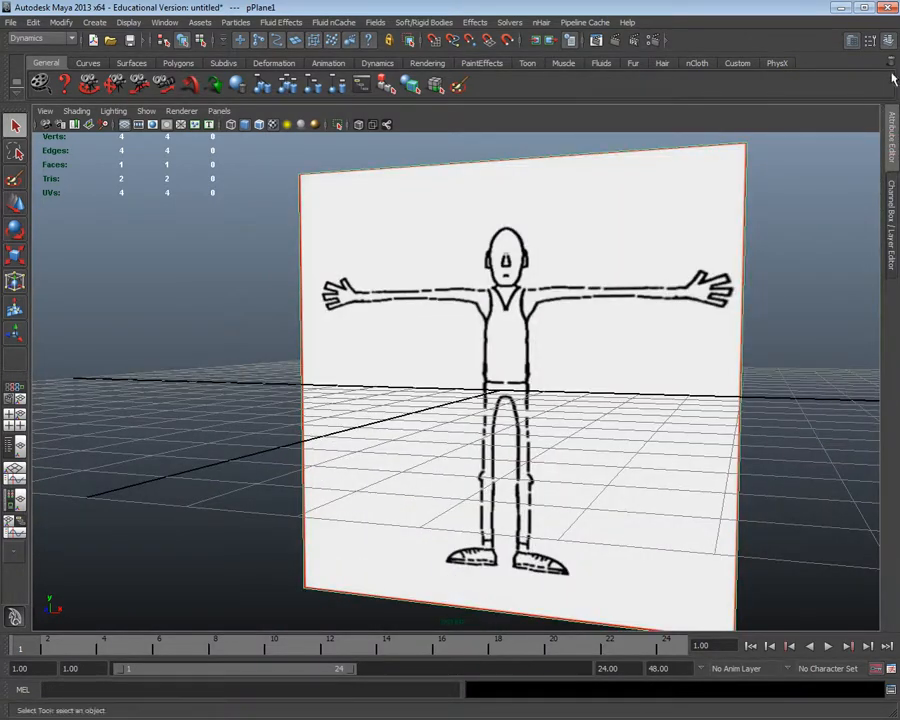
left_click(890, 250)
left_click_drag(405, 421, 428, 227, "alt")
left_click(15, 204)
left_click_drag(428, 360, 456, 381, "alt")
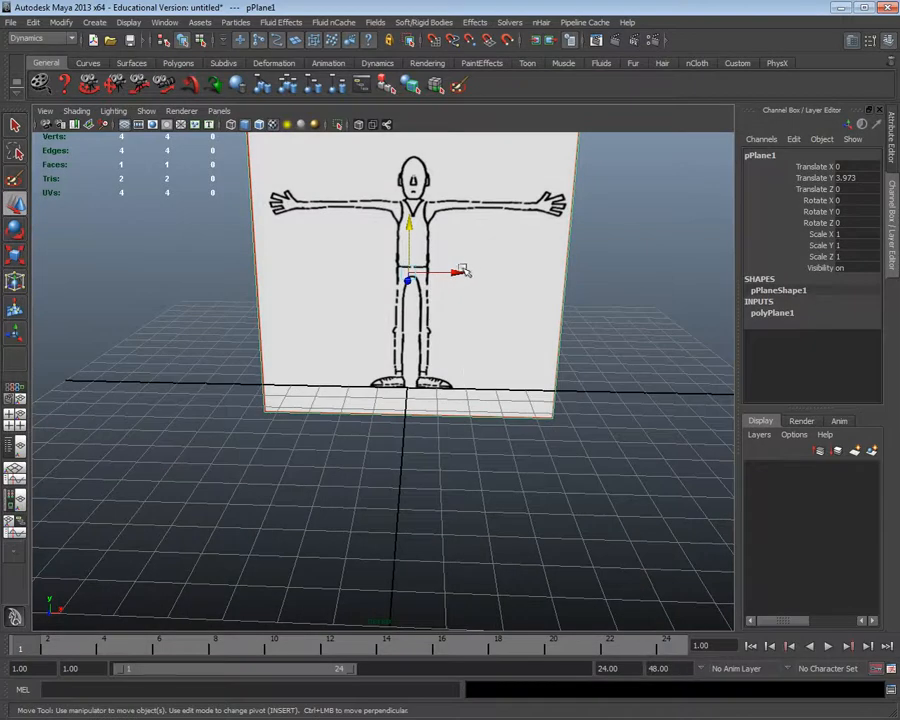
left_click_drag(459, 270, 368, 263)
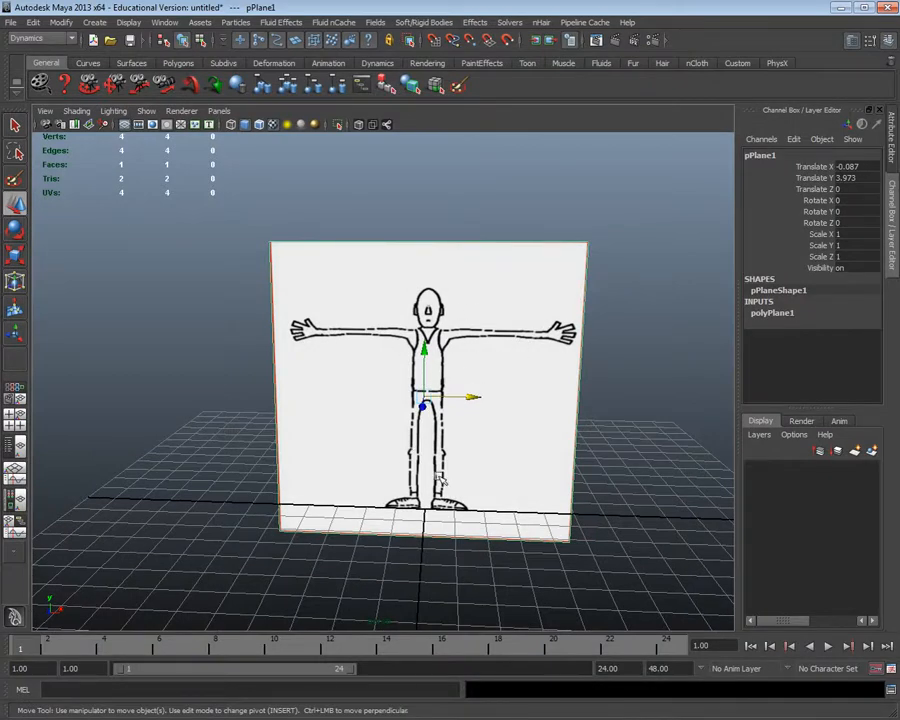
left_click_drag(405, 363, 382, 362, "alt")
left_click_drag(376, 430, 439, 419, "alt")
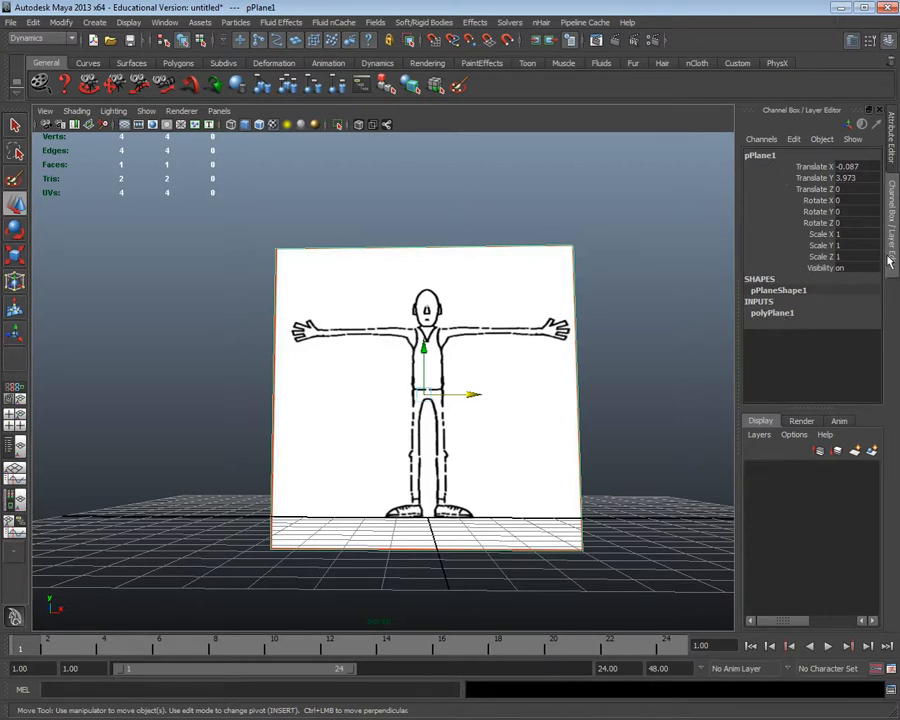
- Create a new display layer containing the selected reference plane and toggle the layer's visibility off and on
left_click_drag(389, 393, 372, 405, "alt")
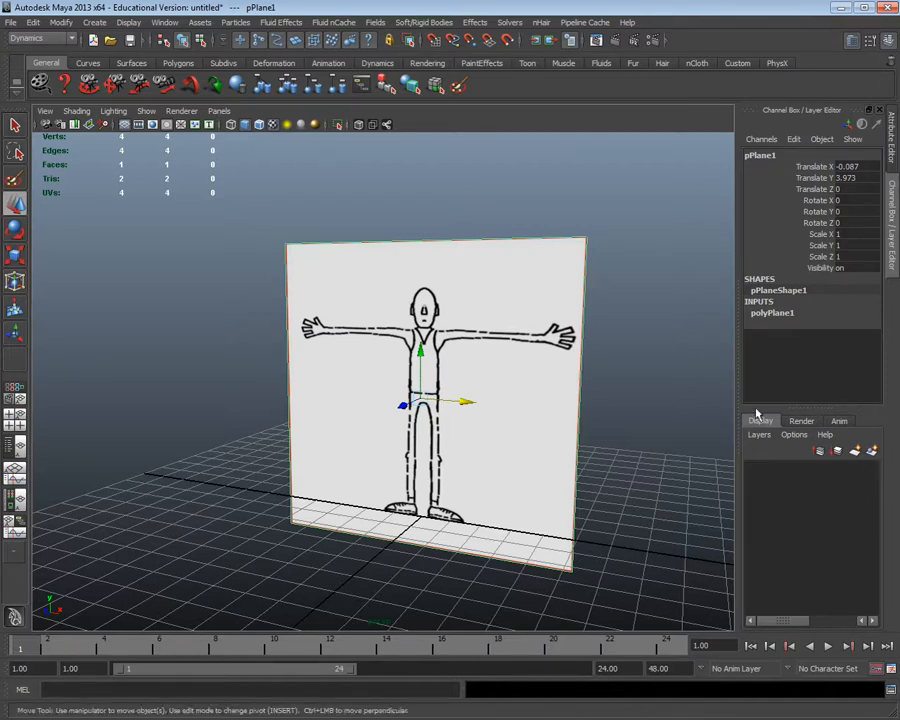
left_click(873, 452)
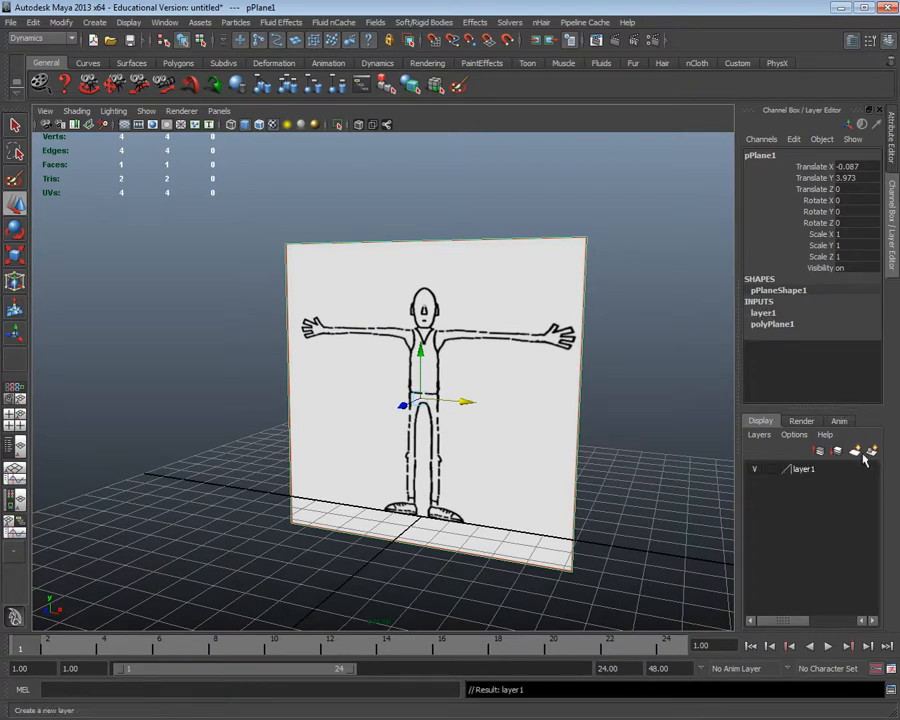
left_click(755, 469)
left_click(755, 469)
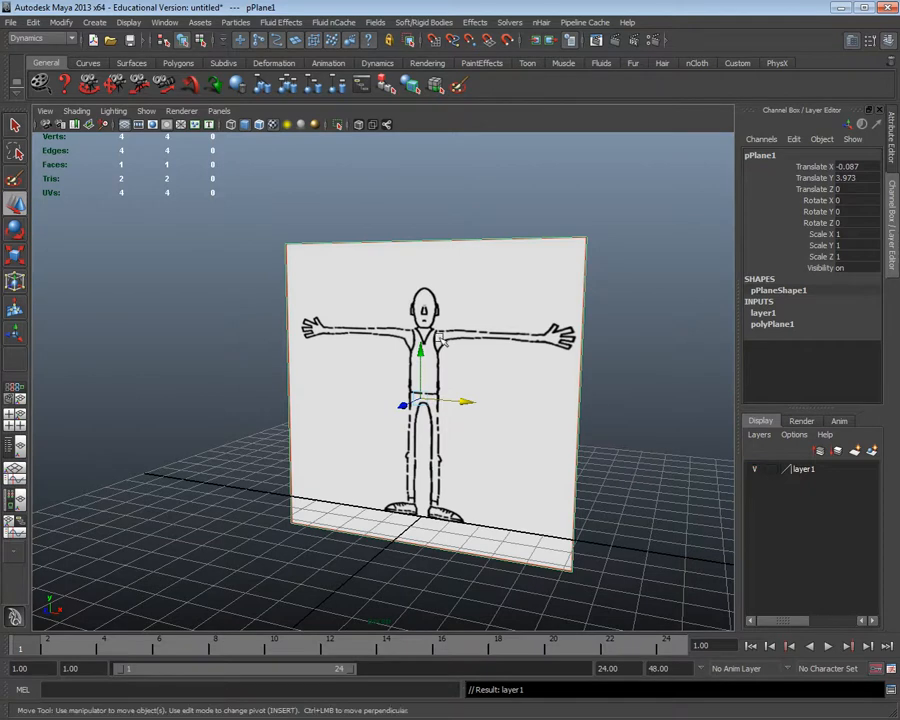
scroll(440, 338, "down", 2)
left_click_drag(454, 349, 452, 350, "alt")
left_click_drag(425, 447, 470, 452, "alt")
left_click(755, 469)
left_click(755, 469)
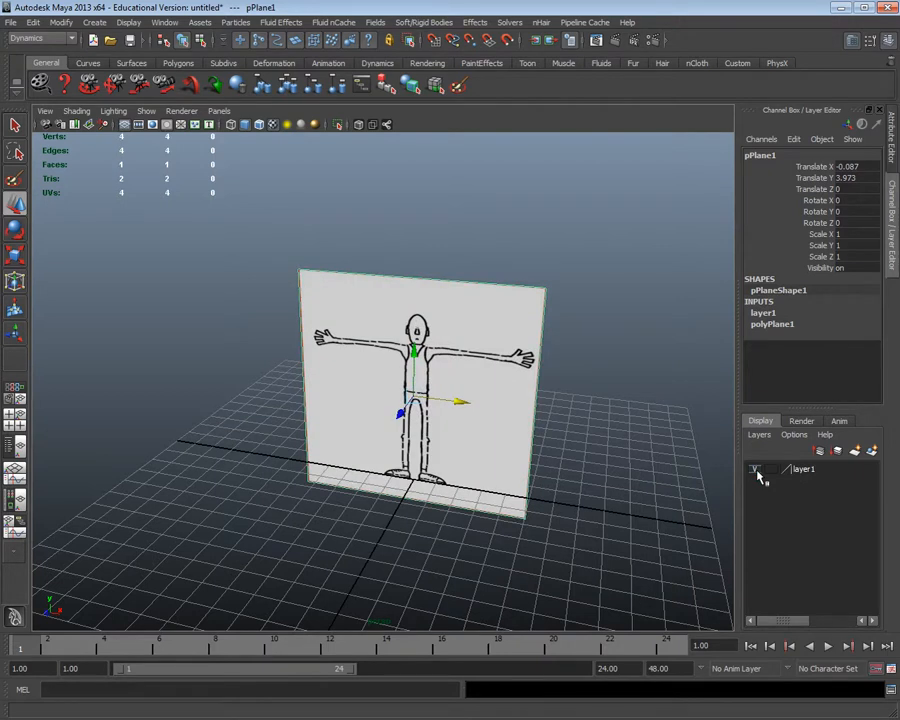
- Rename the reference plane's display layer to Ref02
double_click(804, 469)
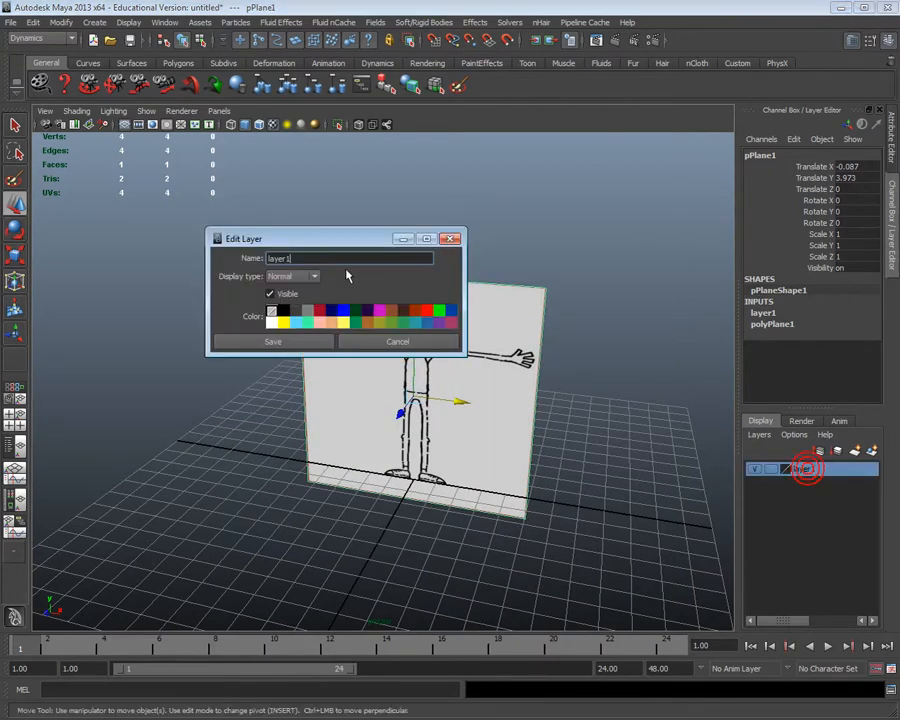
left_click_drag(300, 259, 240, 263)
type("RefRig")
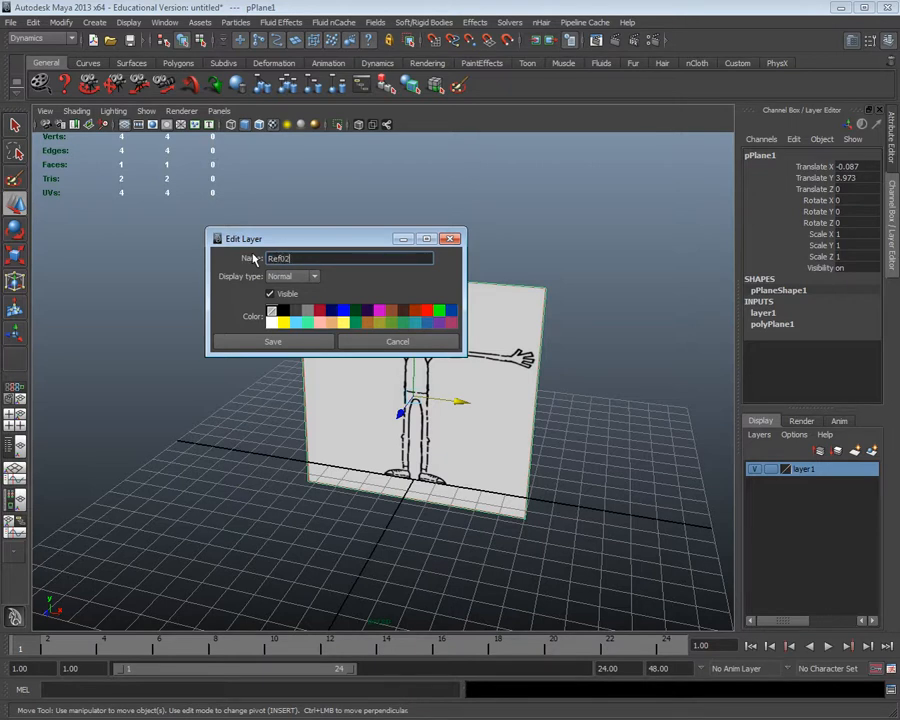
key("Return")
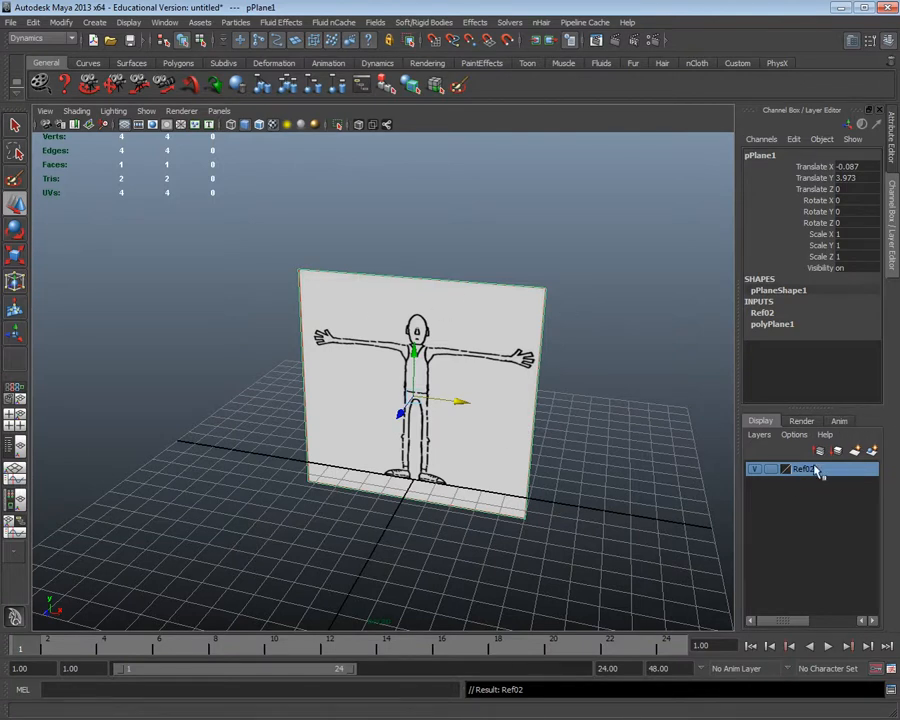
- Raise the Ref material's transparency to about 0.932 so the reference plane is a faint see-through guide
left_click_drag(454, 321, 450, 355, "alt")
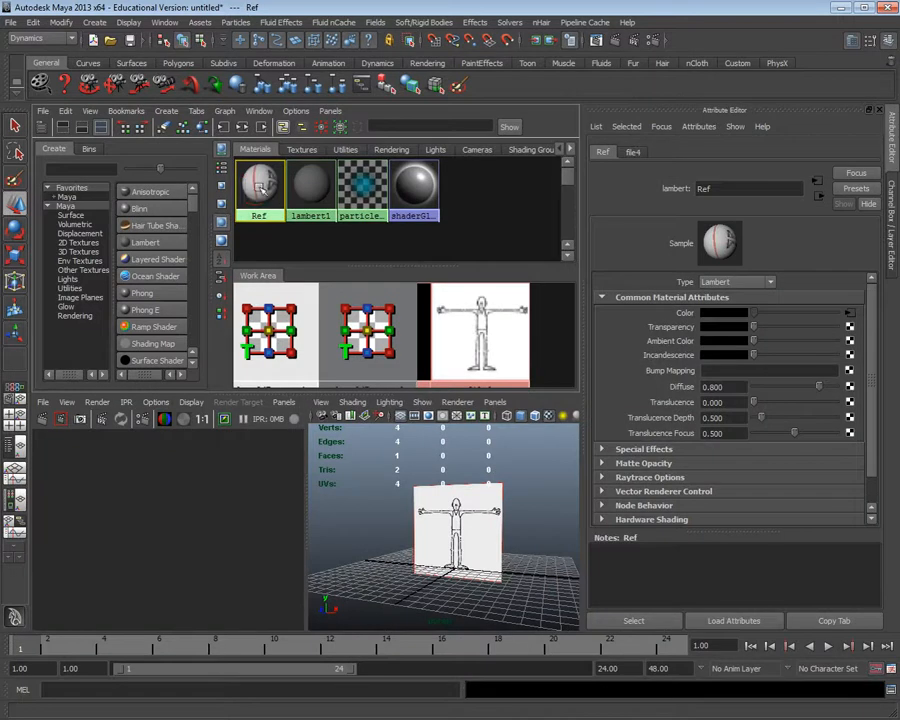
left_click_drag(752, 333, 822, 337)
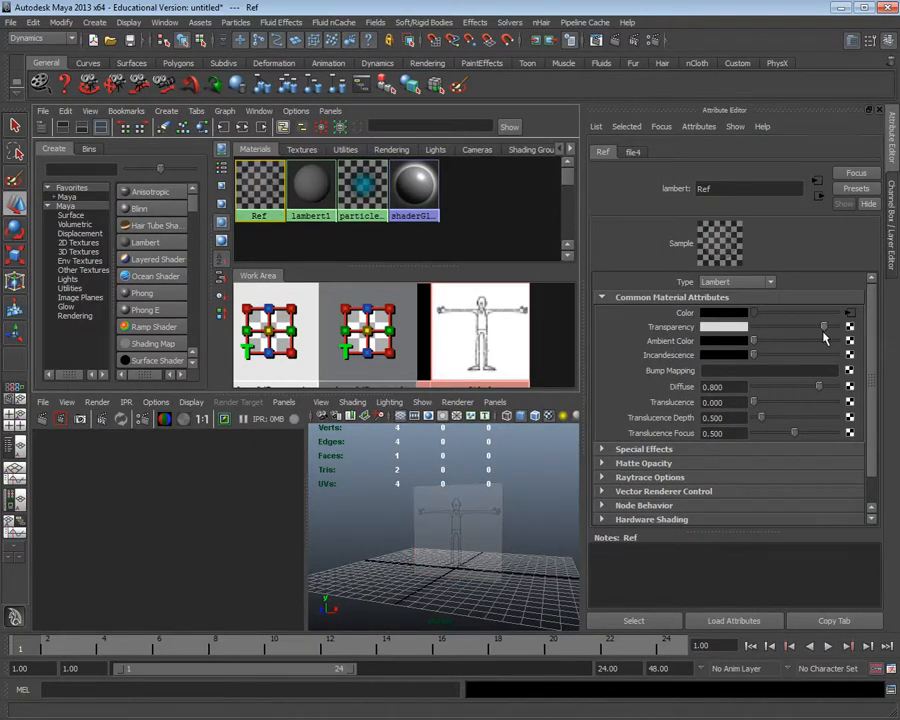
key("space")
left_click_drag(464, 538, 354, 436, "alt")
scroll(401, 425, "up", 5)
scroll(354, 436, "down", 5)
middle_click_drag(354, 436, 340, 404, "alt")
left_click_drag(340, 403, 372, 398, "alt")
mouse_move(821, 327)
left_mouse_down()
mouse_move(838, 330)
mouse_move(830, 327)
left_mouse_up()
mouse_move(418, 356)
left_mouse_down("alt")
mouse_move(376, 359)
mouse_move(408, 338)
left_mouse_up("alt")
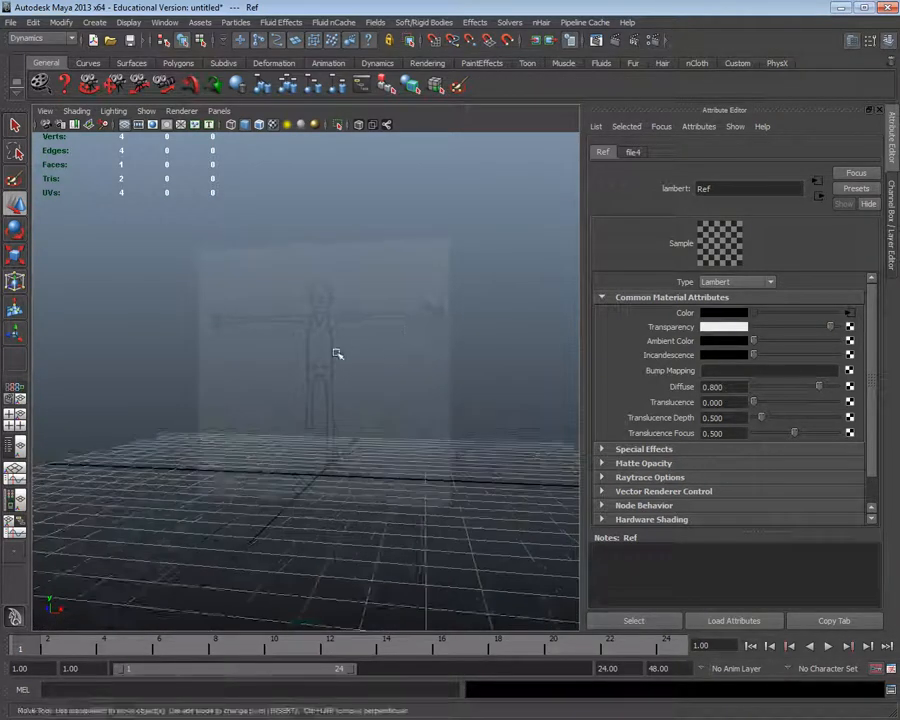
scroll(342, 356, "up", 3)
left_click_drag(304, 375, 536, 404, "alt")
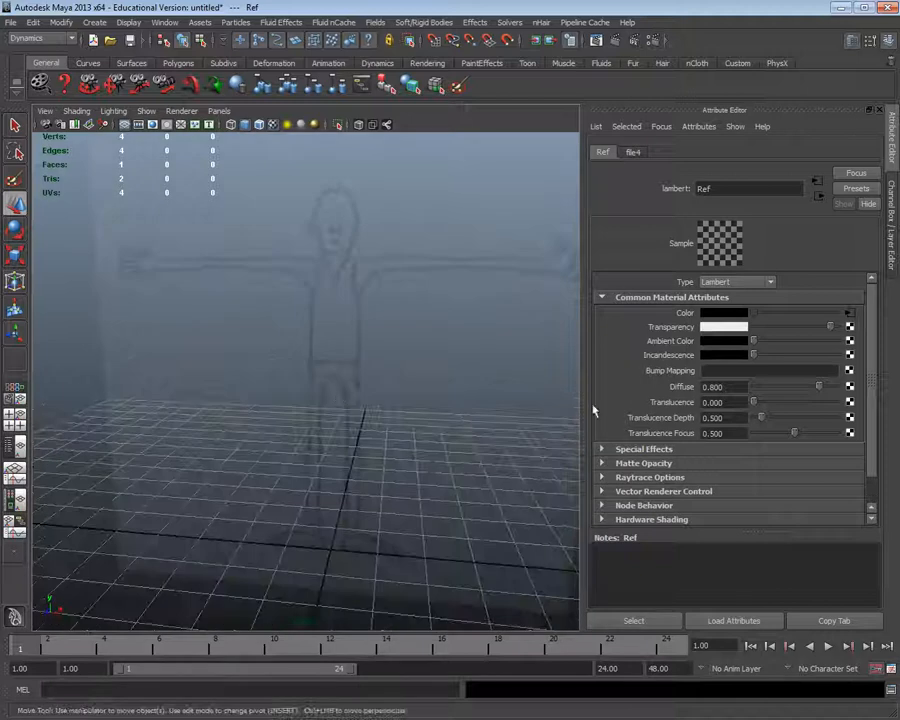
- Show the layer list, set the Ref02 layer to reference mode, and try to select the plane in the perspective view
left_click(892, 245)
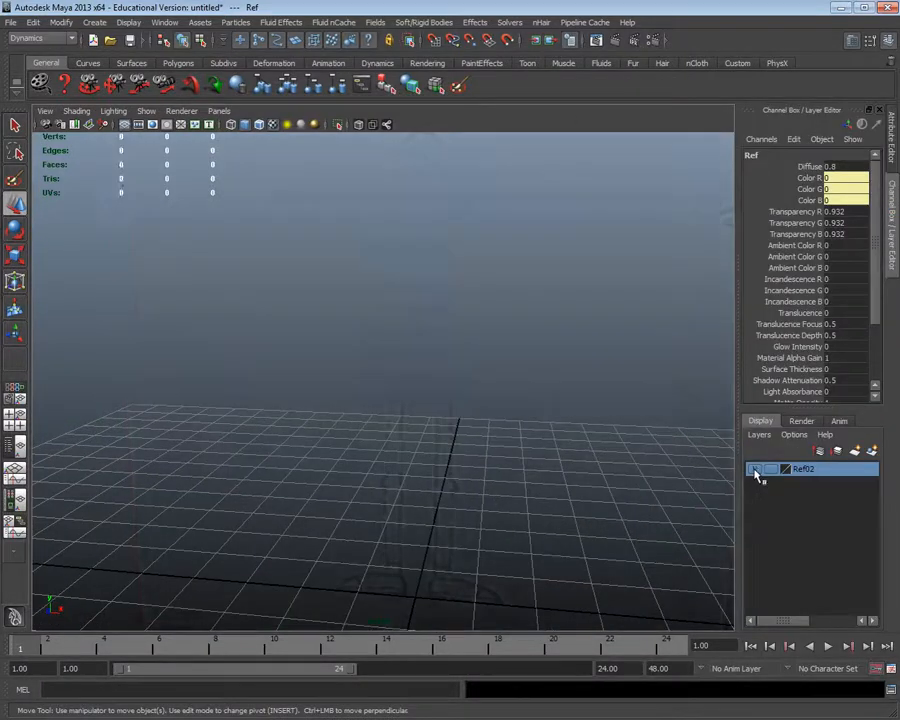
left_click_drag(520, 400, 402, 356, "alt")
left_click_drag(420, 271, 455, 258, "alt")
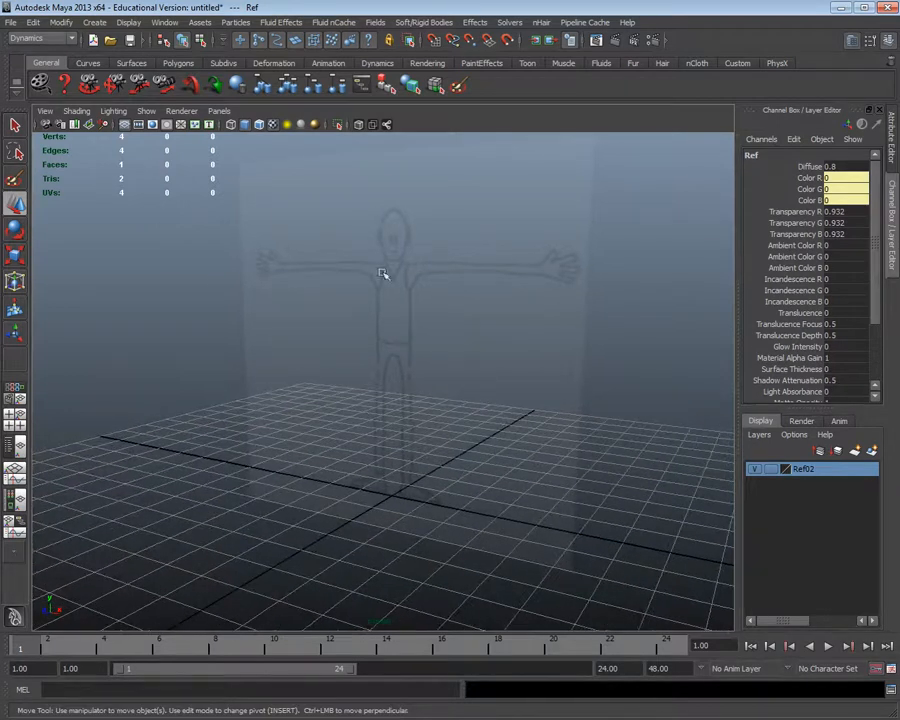
left_click(771, 472)
left_click(772, 471)
left_click_drag(540, 362, 522, 398, "alt")
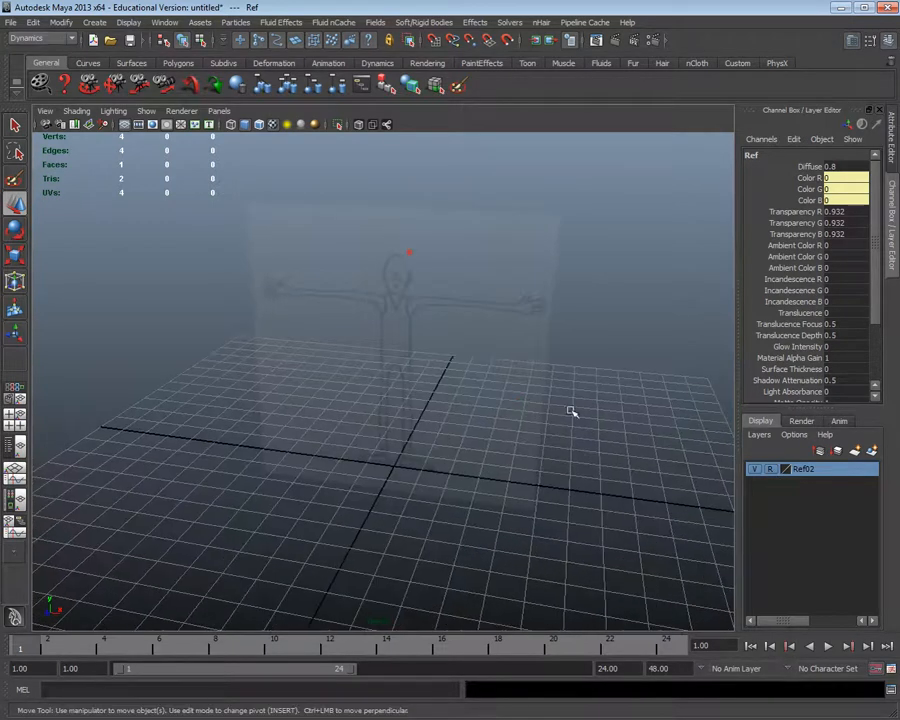
left_click(450, 264)
left_click_drag(477, 248, 486, 364, "alt")
- Create a polygon cylinder and raise it to about 3.642 in Y over the reference figure
key("space")
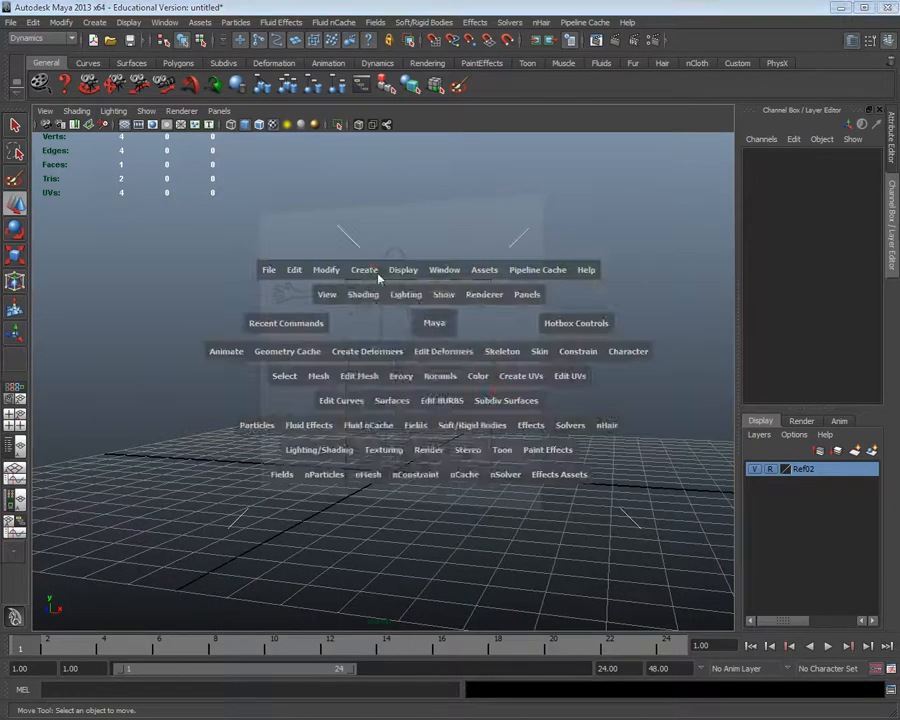
left_click(364, 269)
mouse_move(434, 307)
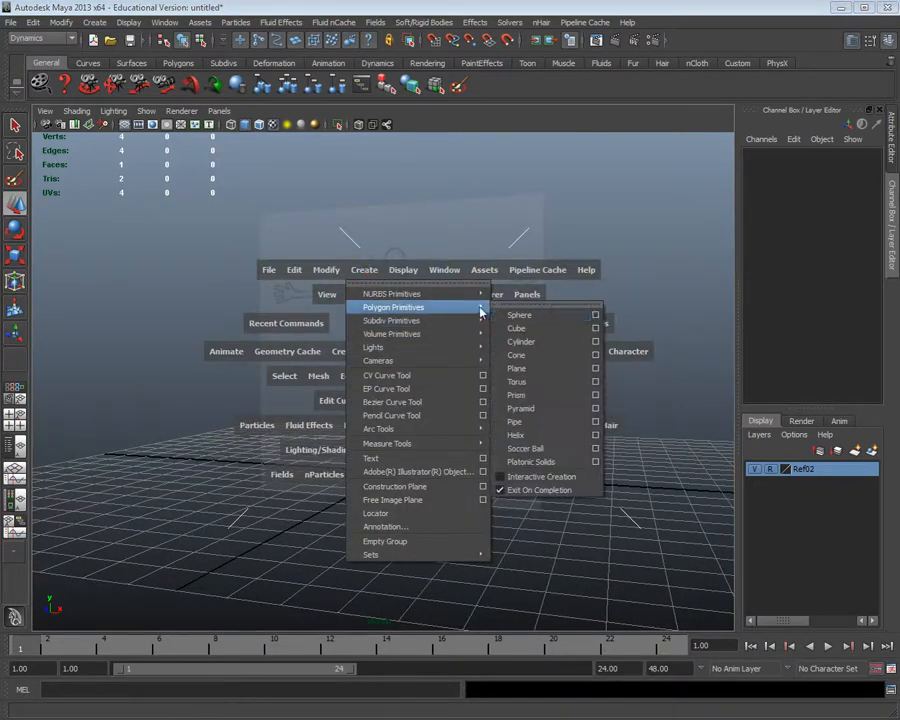
left_click(521, 341)
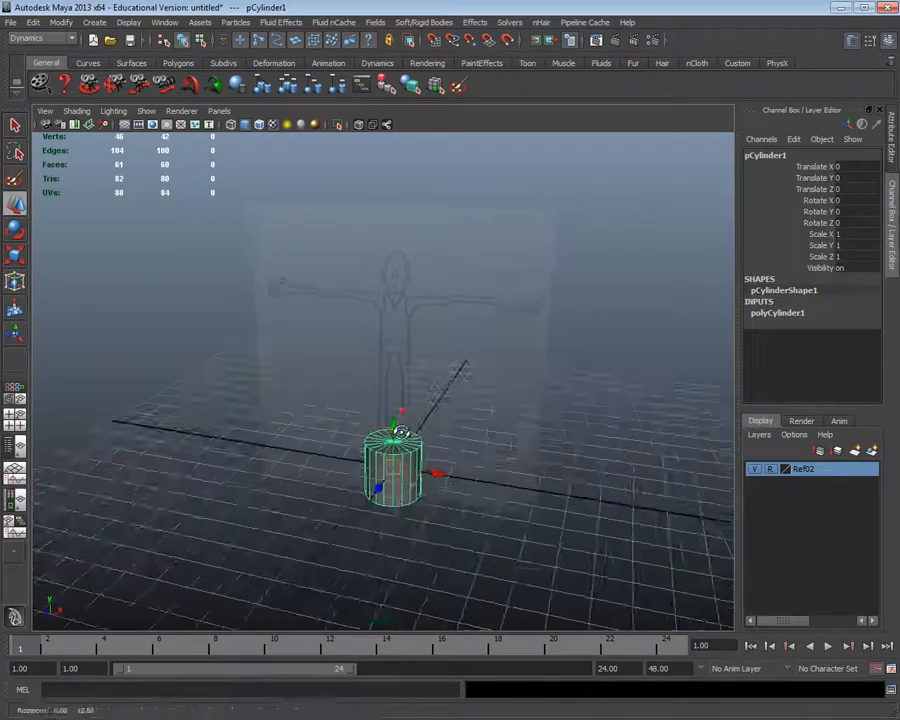
left_click_drag(399, 427, 396, 313)
left_click_drag(408, 385, 388, 398, "alt")
- Scale the cylinder to about 0.48 in X and Z to match the torso width, and toggle the Ref02 layer's visibility off and on
left_click(14, 256)
left_click_drag(392, 308, 408, 358, "ctrl")
left_click(754, 469)
left_click(754, 469)
left_click_drag(604, 452, 386, 295, "alt")
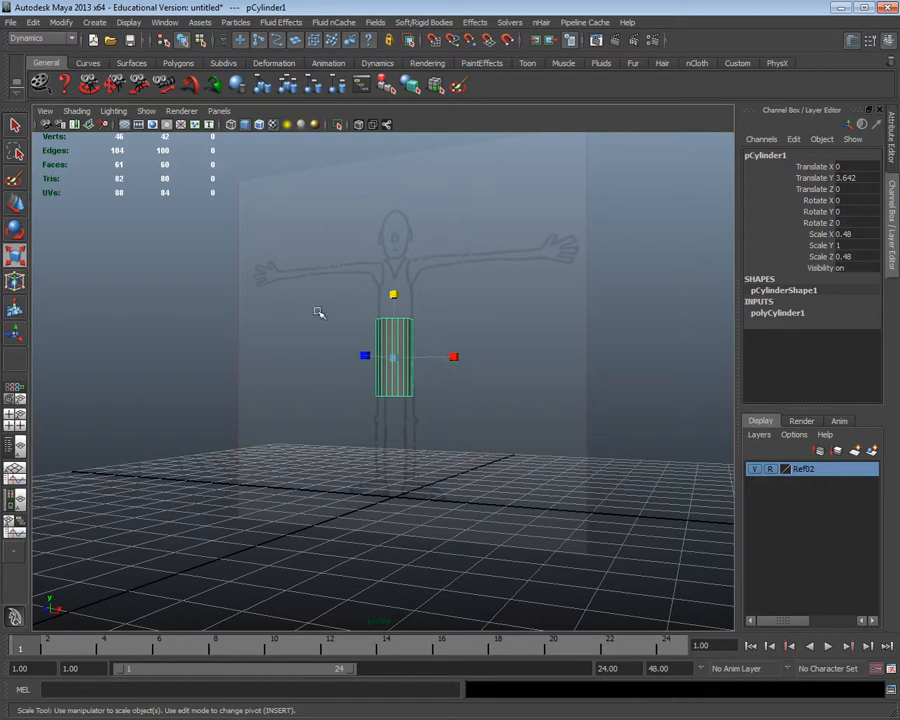
- Move the cylinder up to about 5.042 in Y over the figure's torso and delete it
left_click(15, 204)
left_click_drag(396, 312, 472, 355)
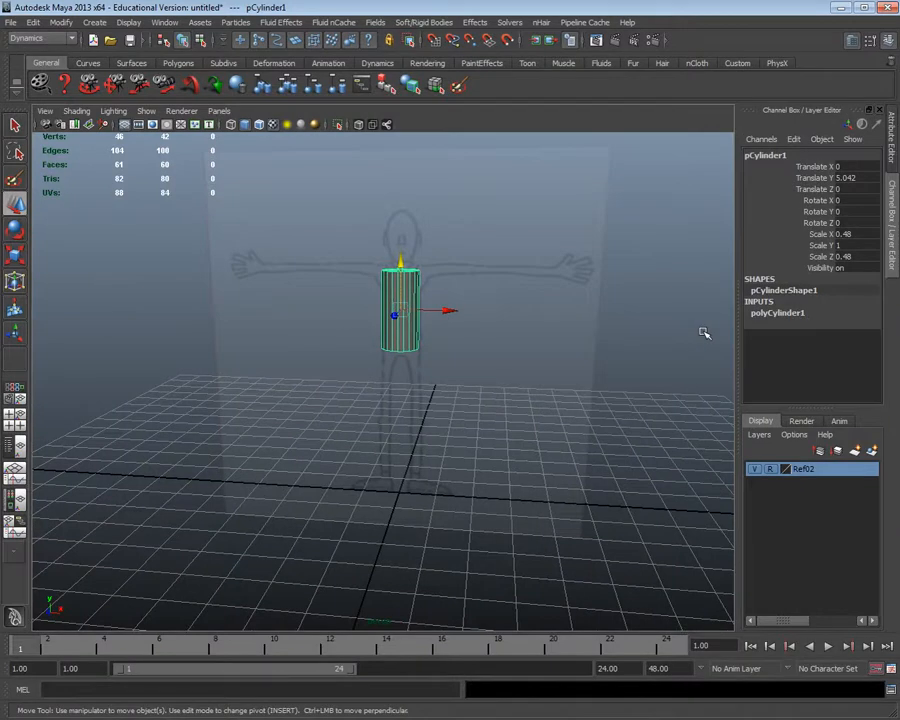
key("Delete")
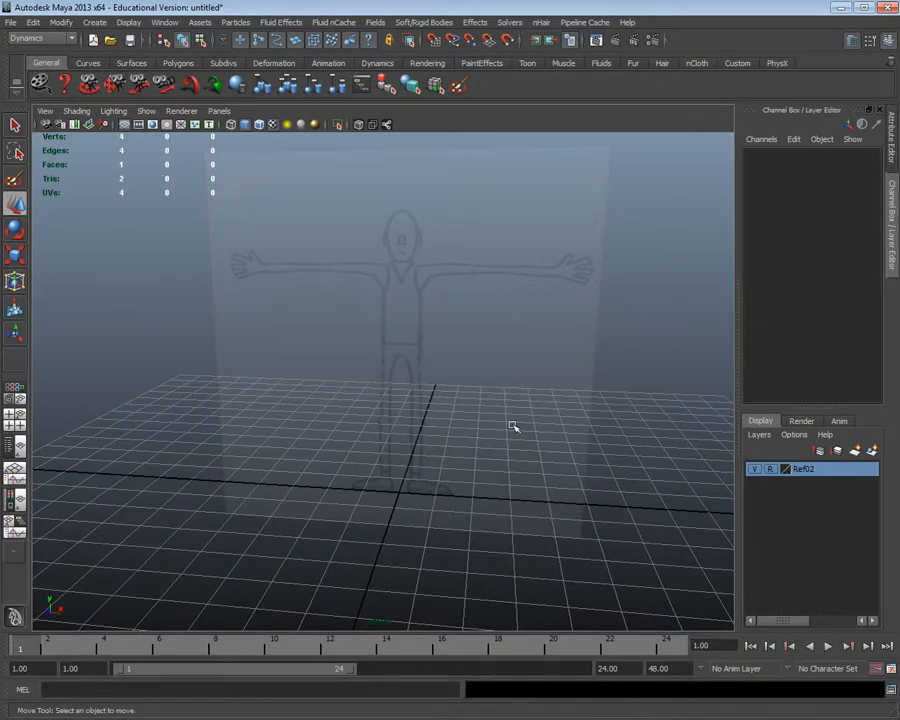
left_click_drag(408, 382, 426, 460, "alt")
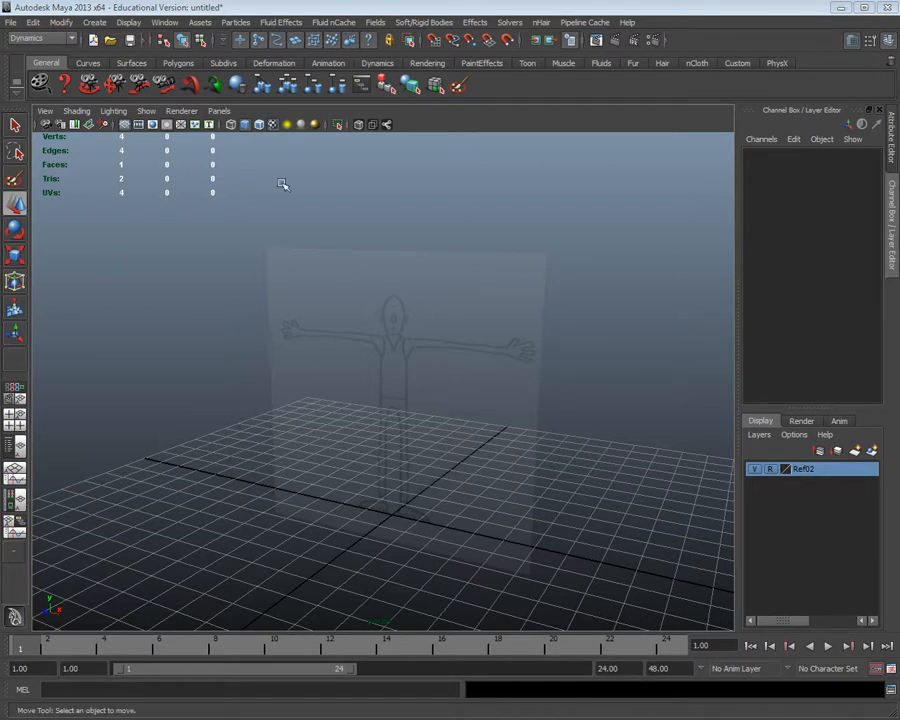
- Save the scene as "Ready to model 01" in Maya Binary format in the 3DCharacter project's scenes folder
left_click(13, 22)
left_click(23, 72)
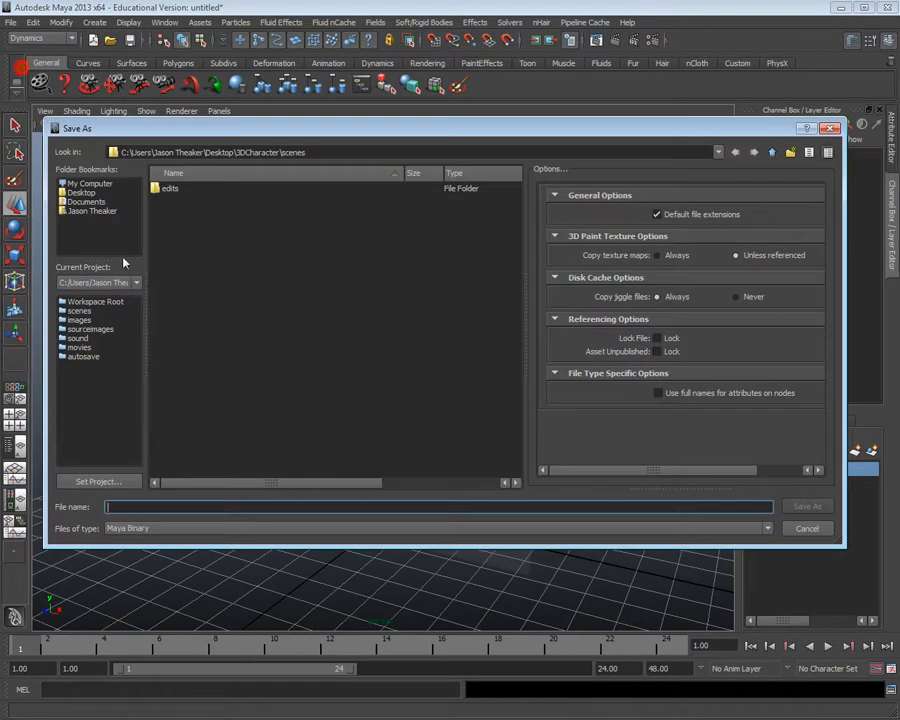
left_click(274, 152)
double_click(292, 152)
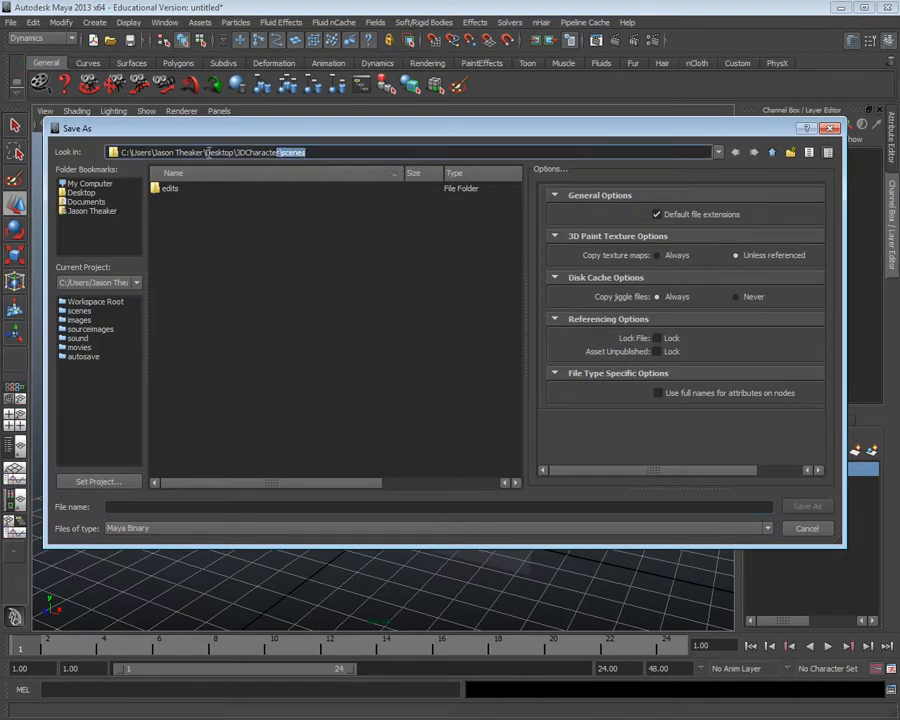
left_click_drag(240, 152, 352, 150)
left_click(137, 508)
type("Ready to model 01")
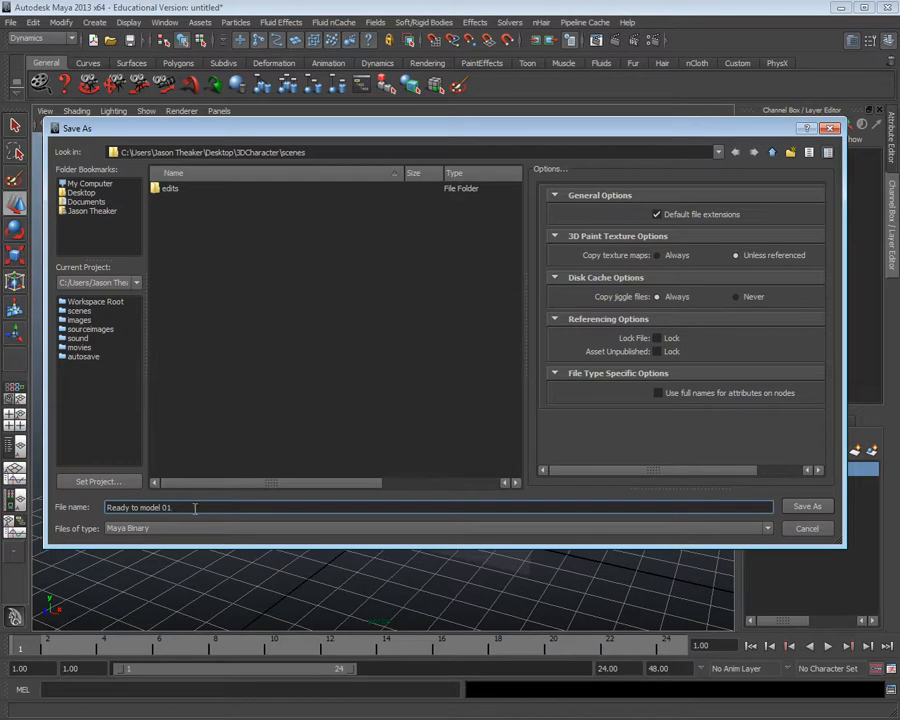
left_click(807, 506)
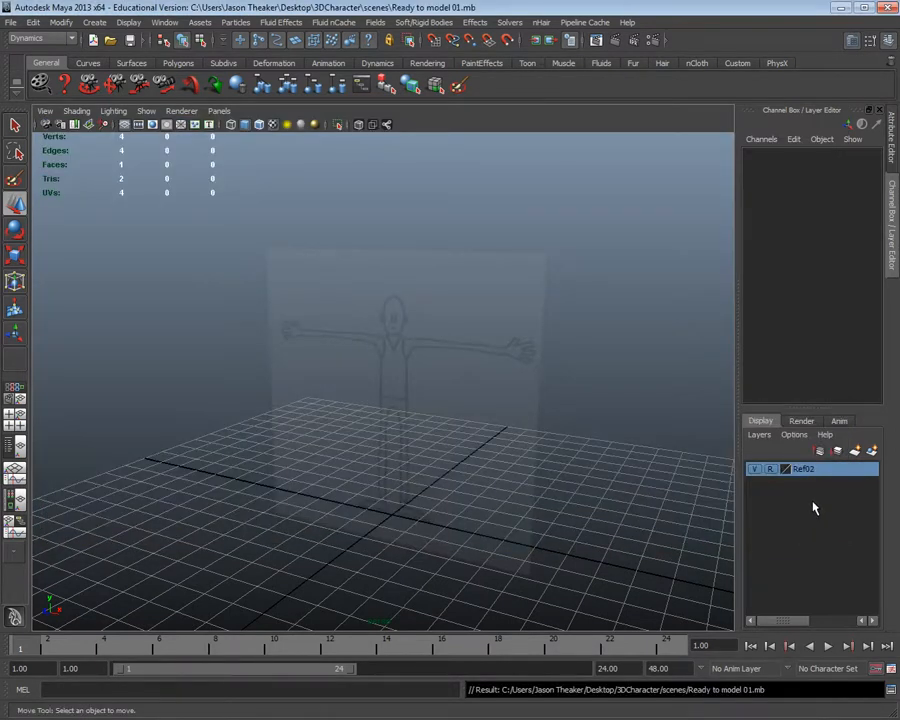